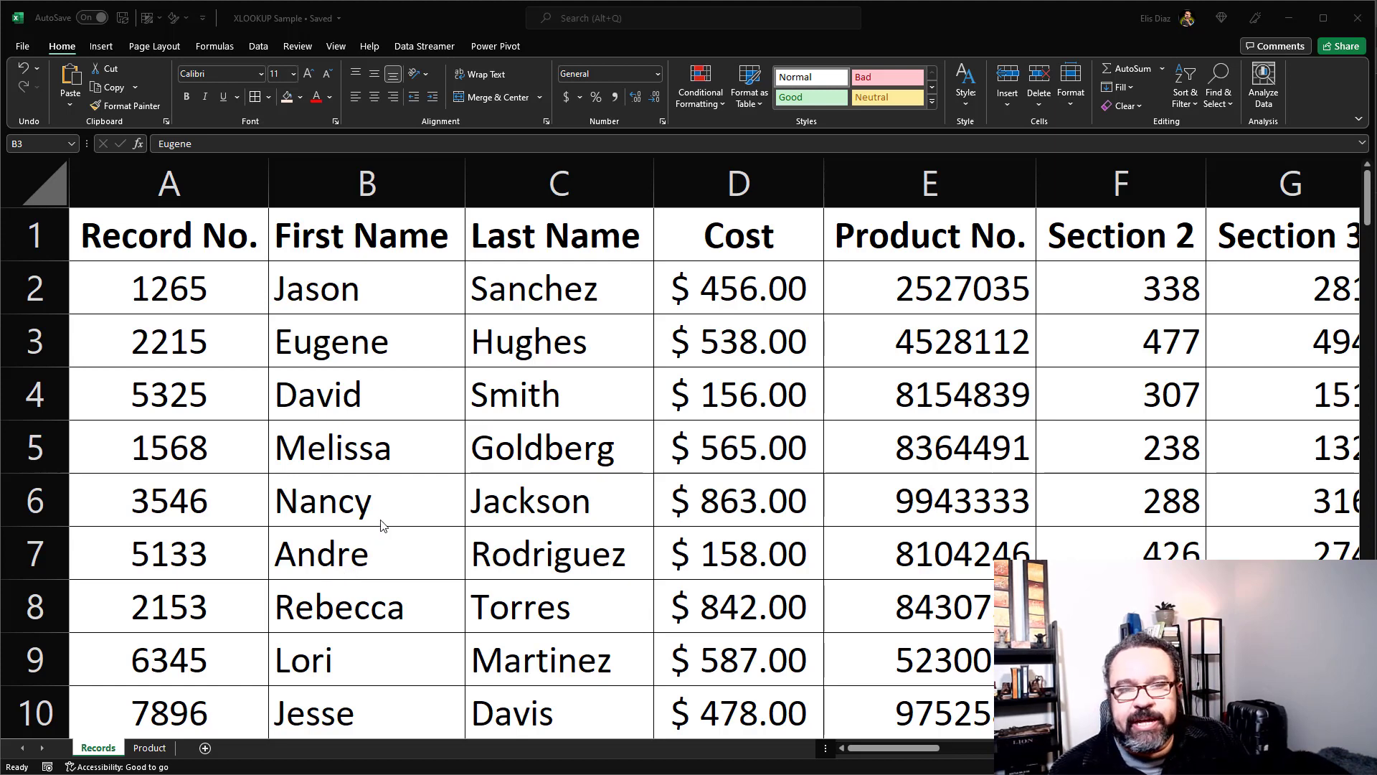
- Switch to the Product sheet, review record numbers 1265–3546 in column A, and select B2
left_click(150, 748)
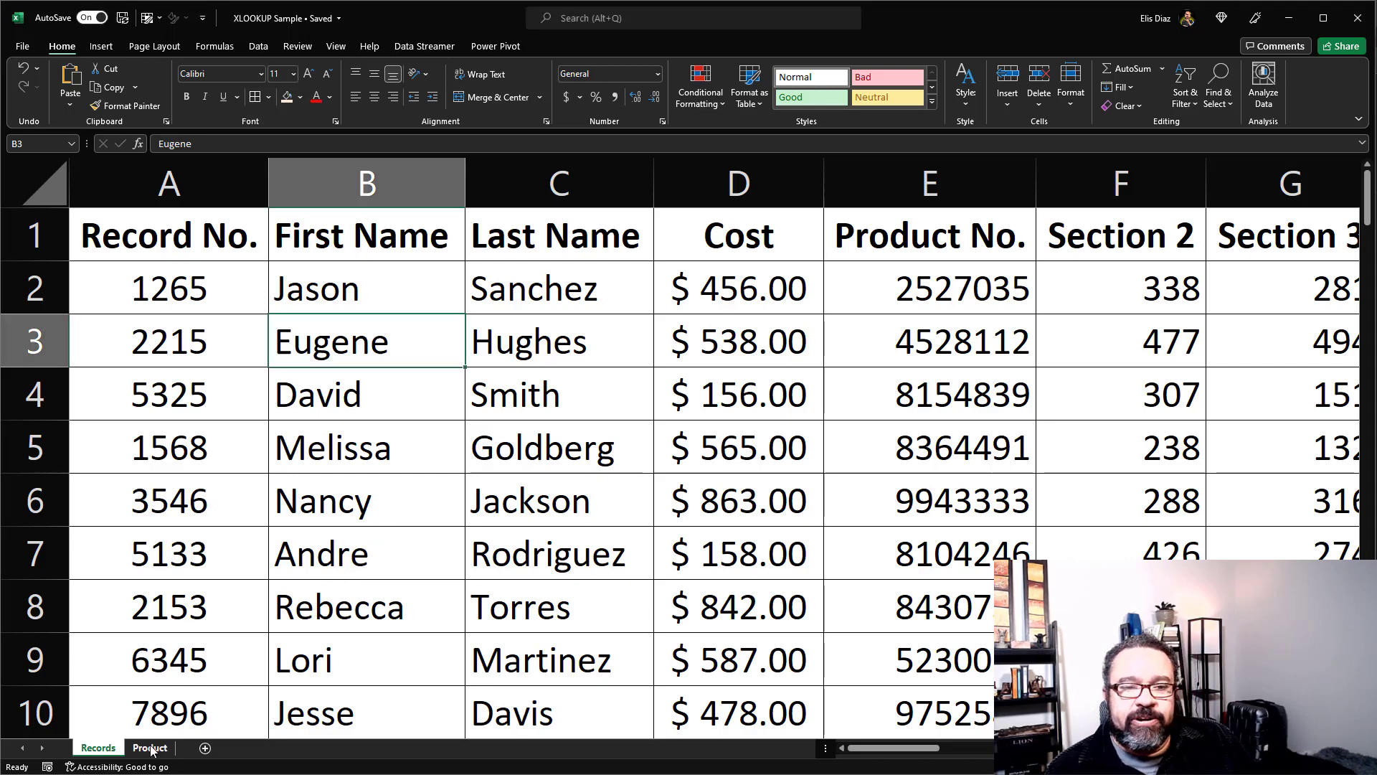
left_click(151, 748)
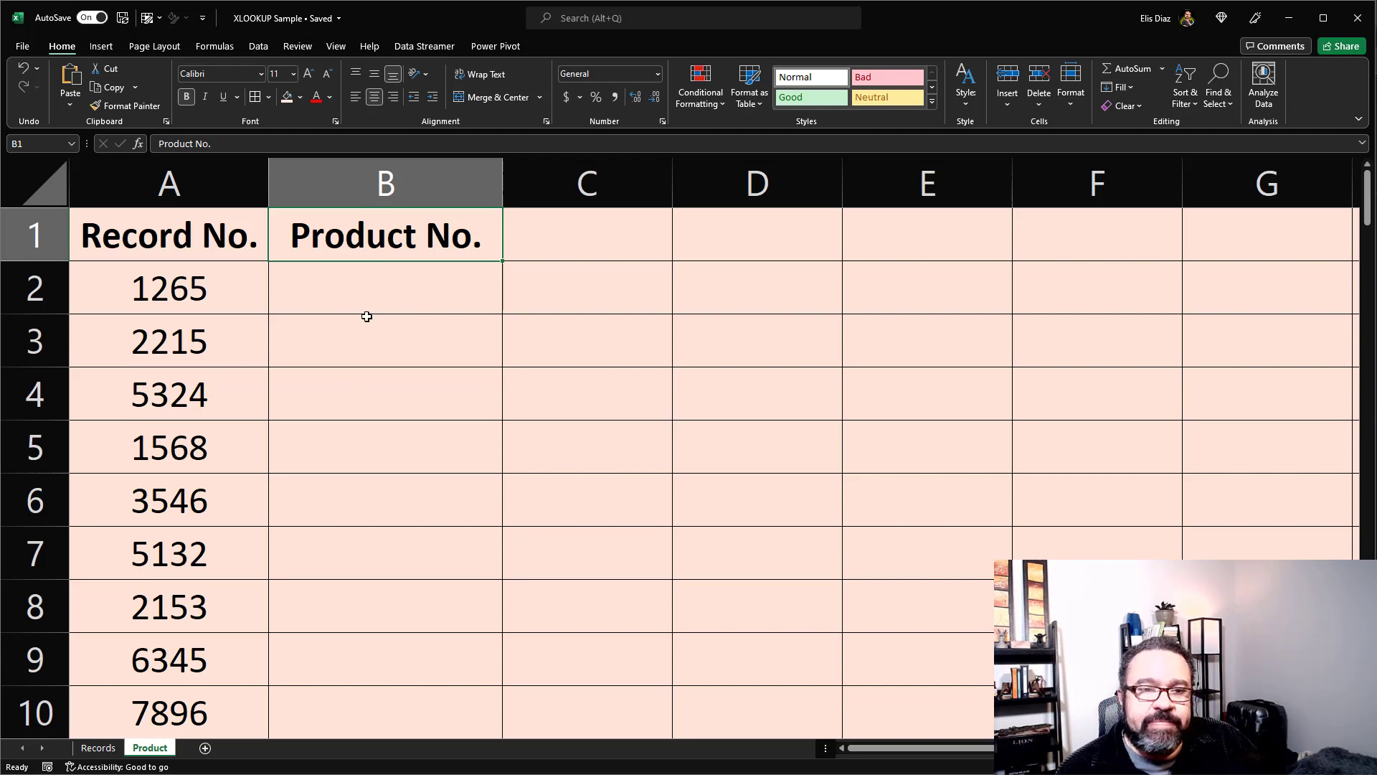
left_click(346, 271)
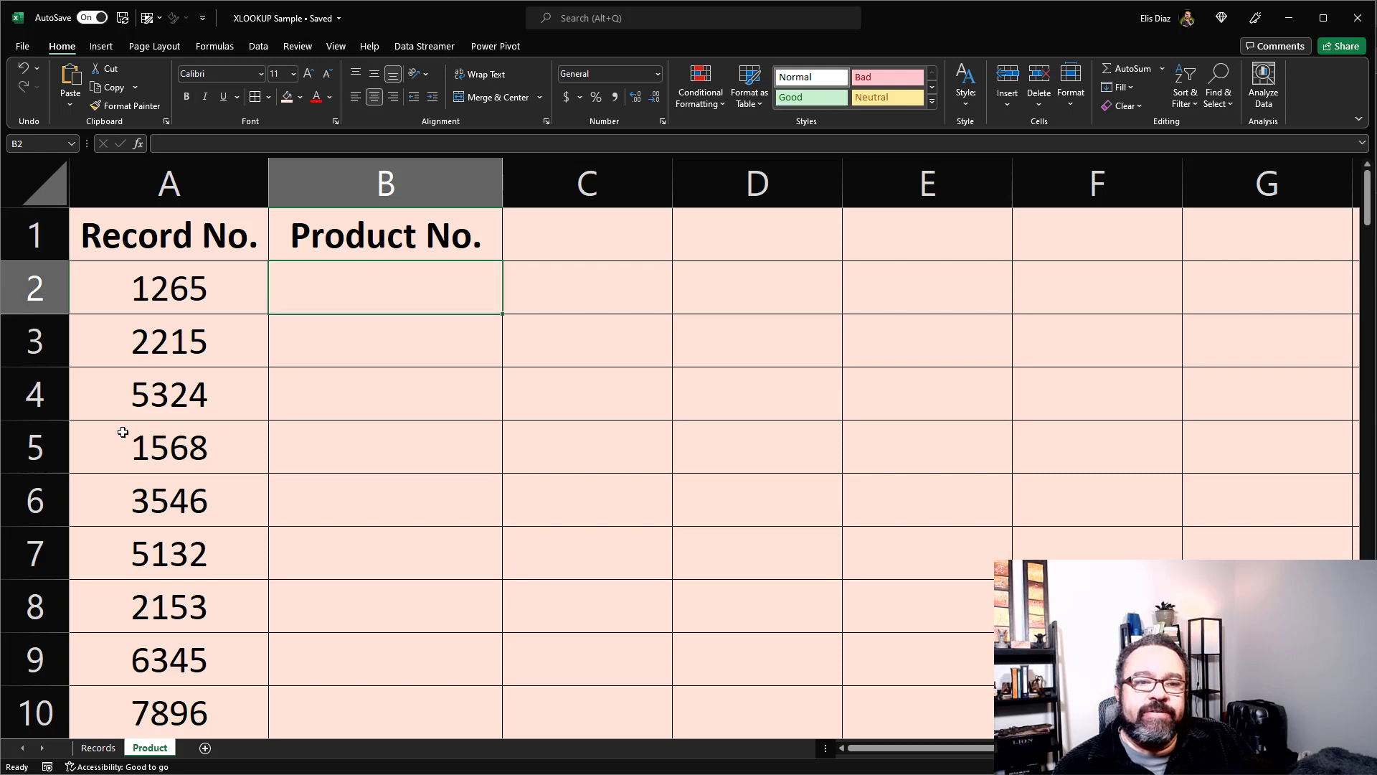
left_click(197, 296)
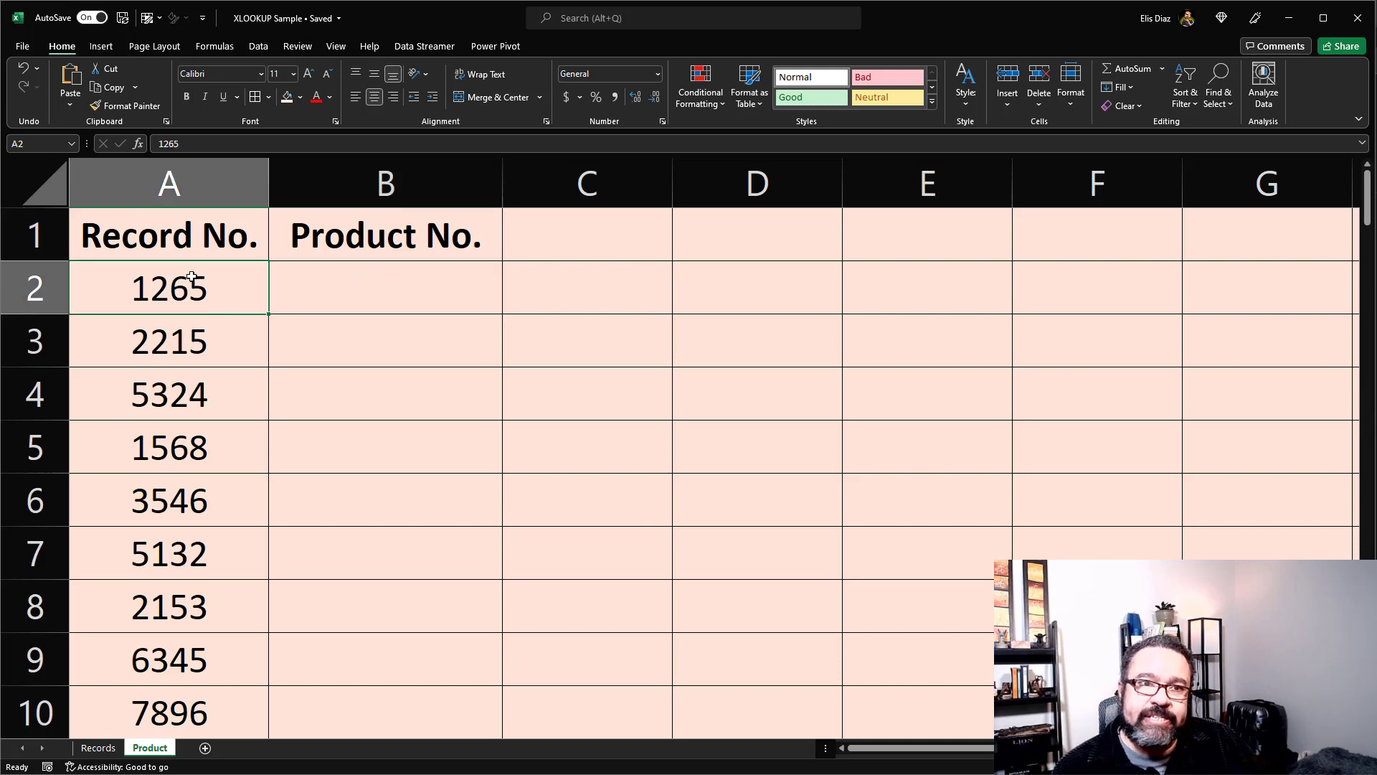
left_click(182, 349)
left_click(183, 426)
left_click(174, 485)
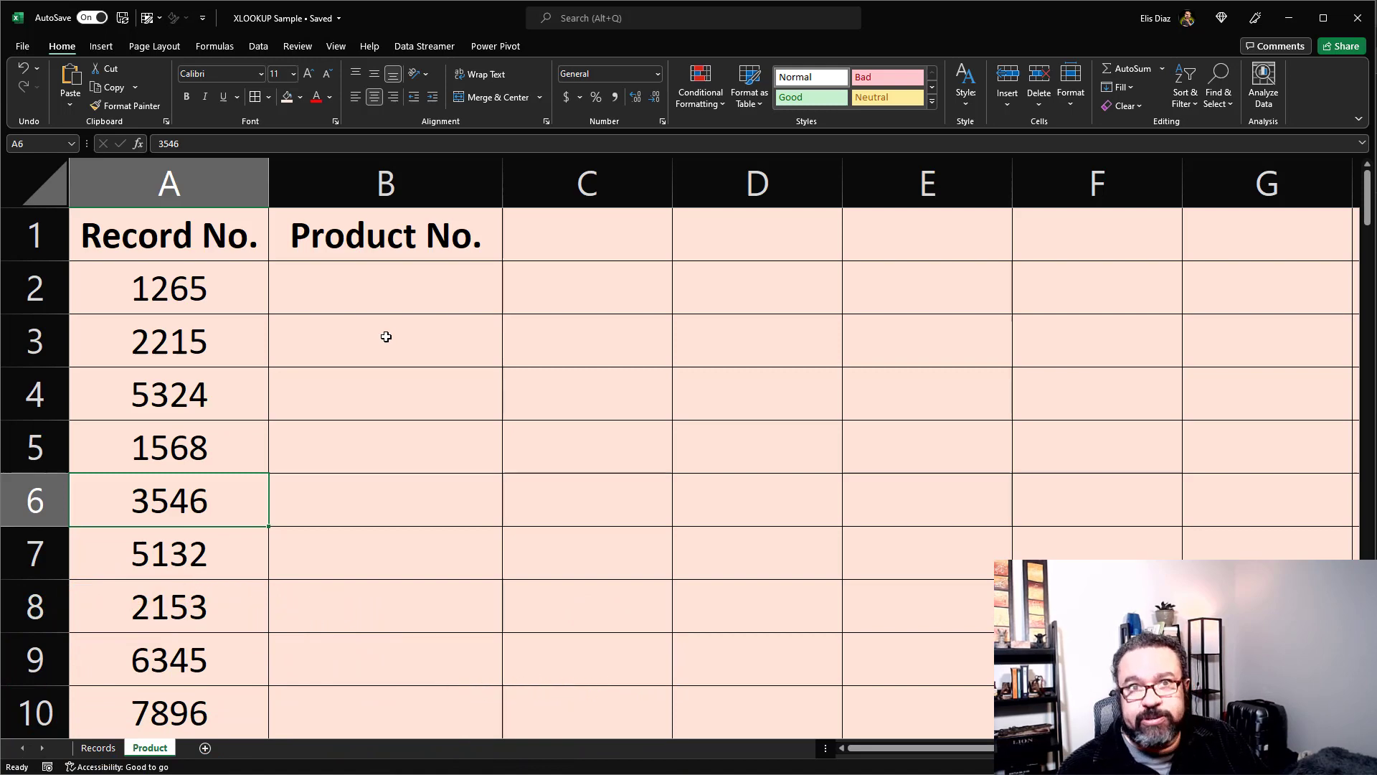
left_click(409, 299)
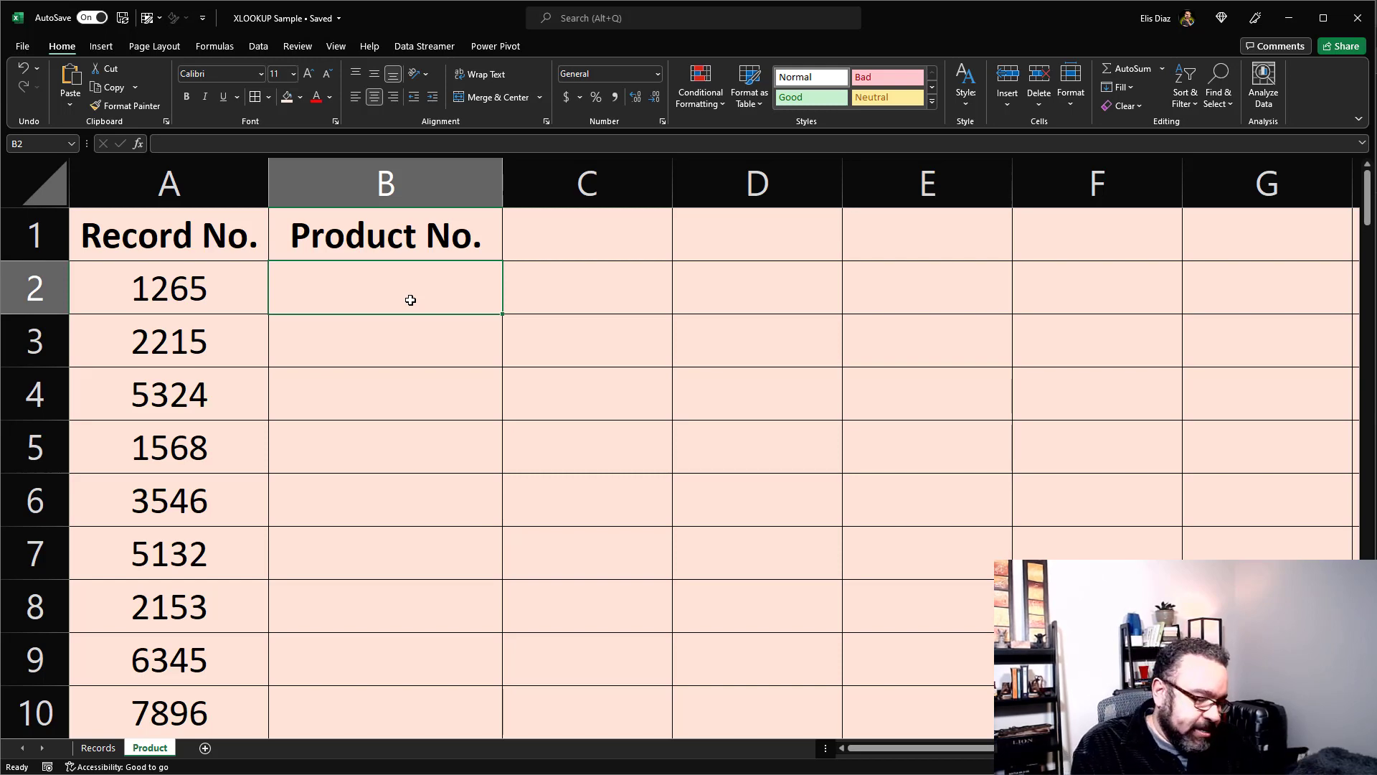
- Begin an =xlookup( formula in B2 using A2 as the lookup value
type("=")
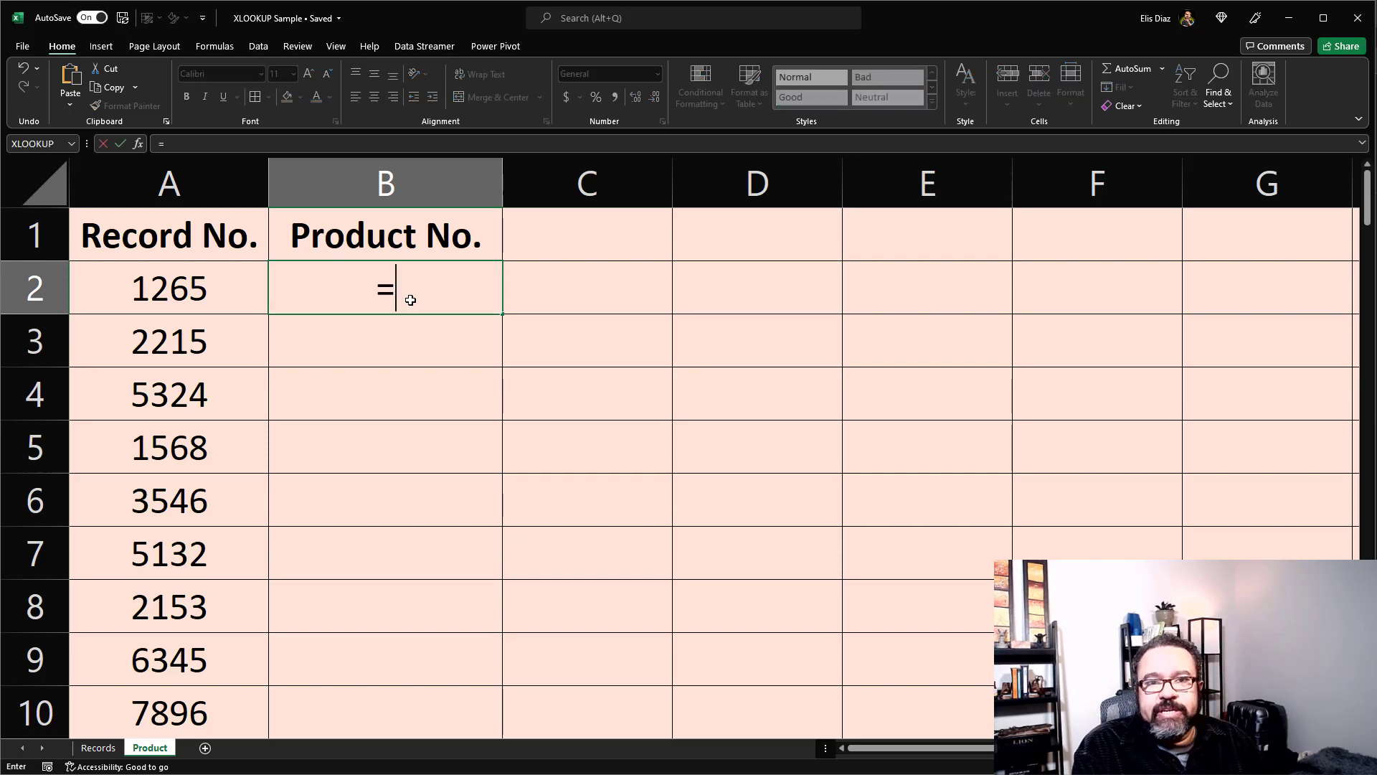
type("xlookup(")
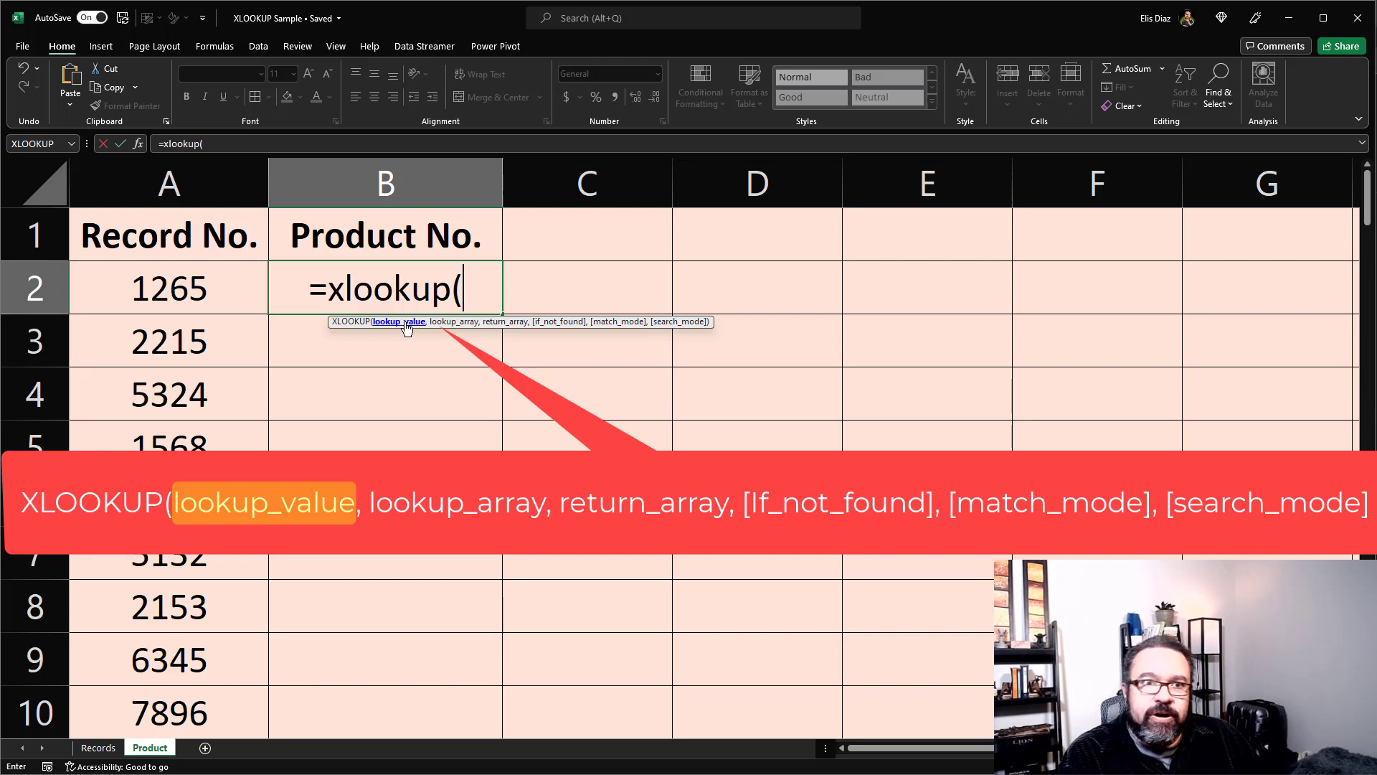
left_click(179, 291)
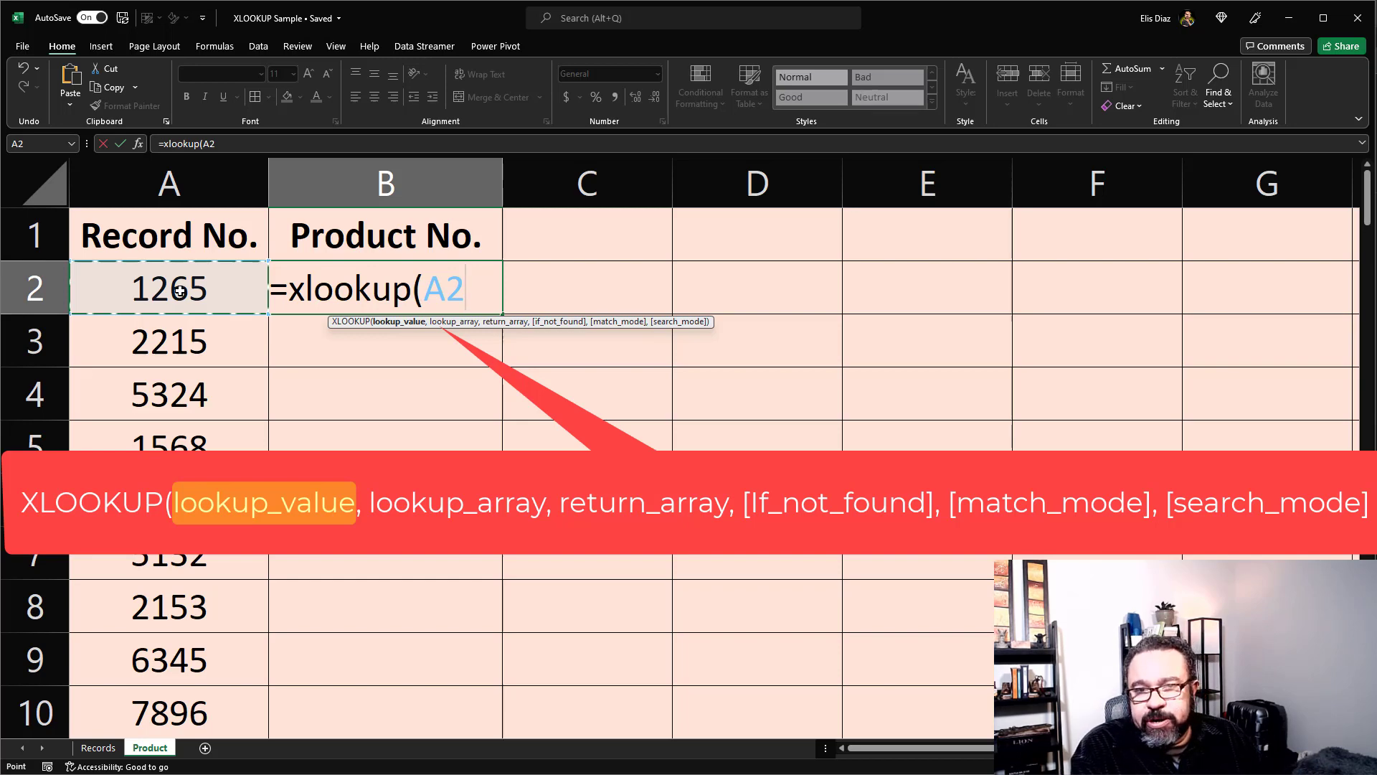
type(",")
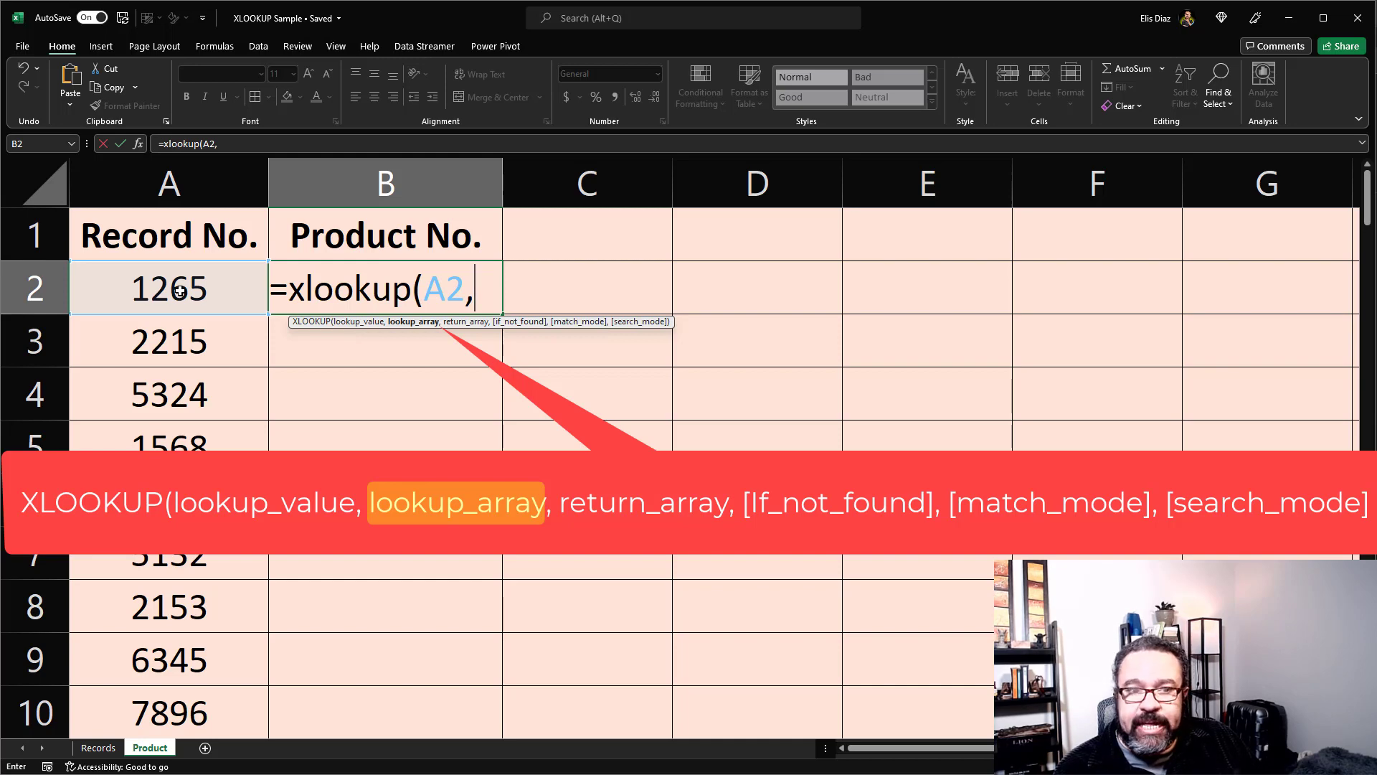
- Add Records!A:A as the lookup array and Records!E:E as the return array
left_click(98, 748)
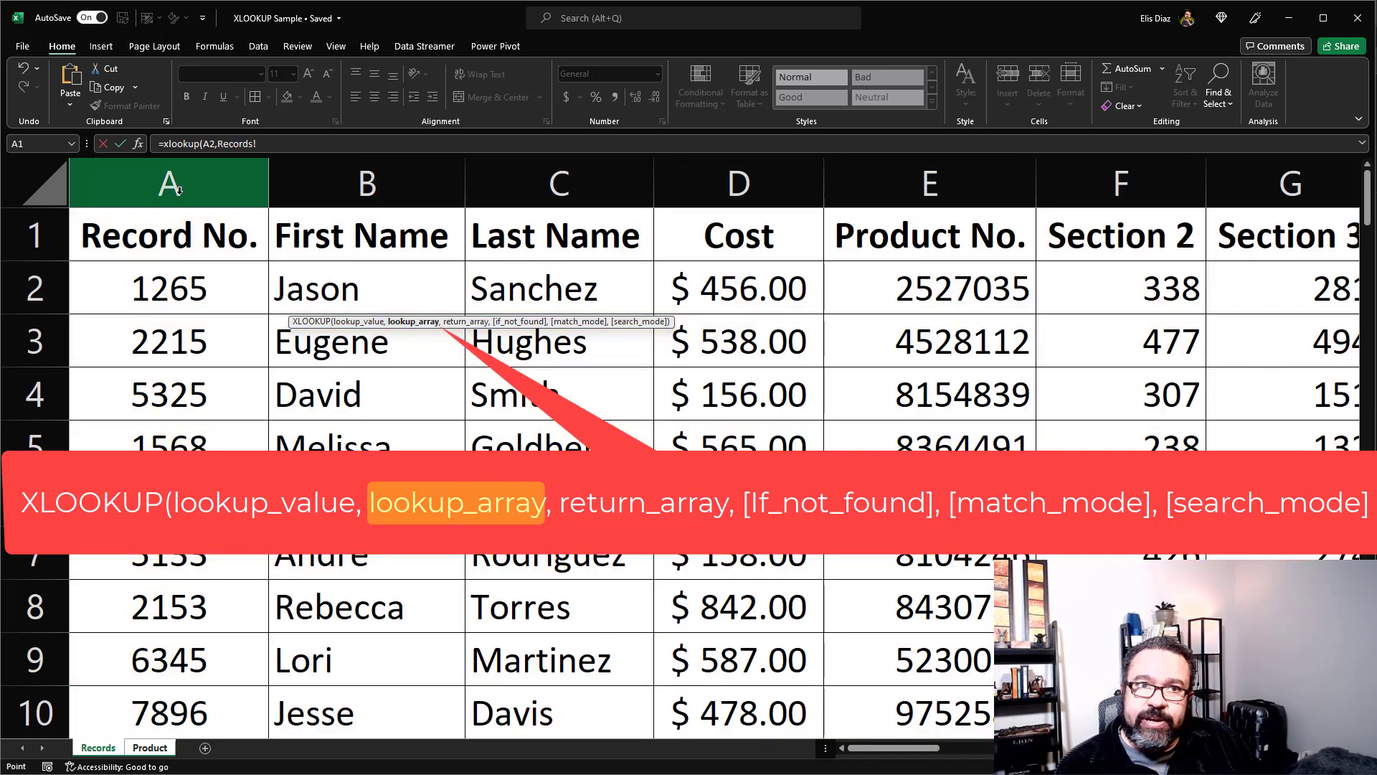
left_click(156, 174)
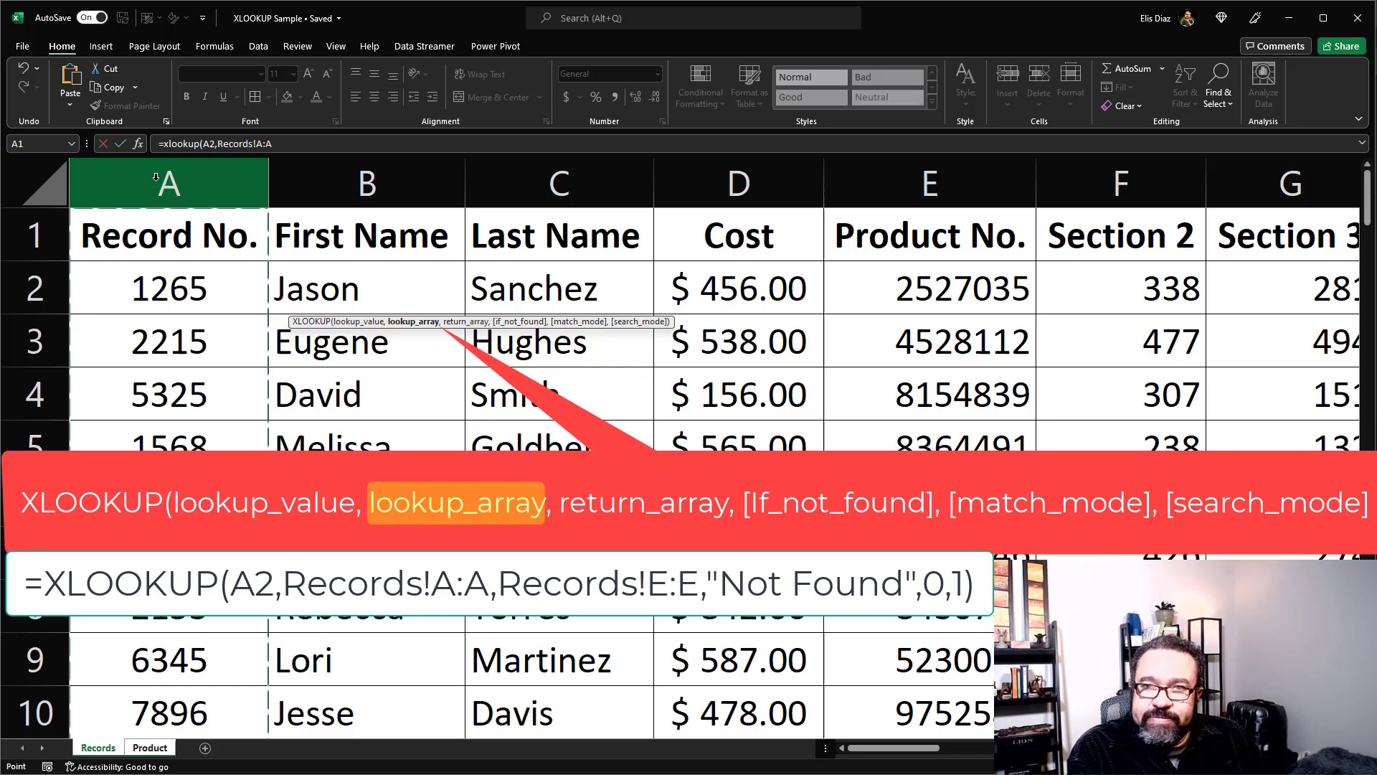
type(",")
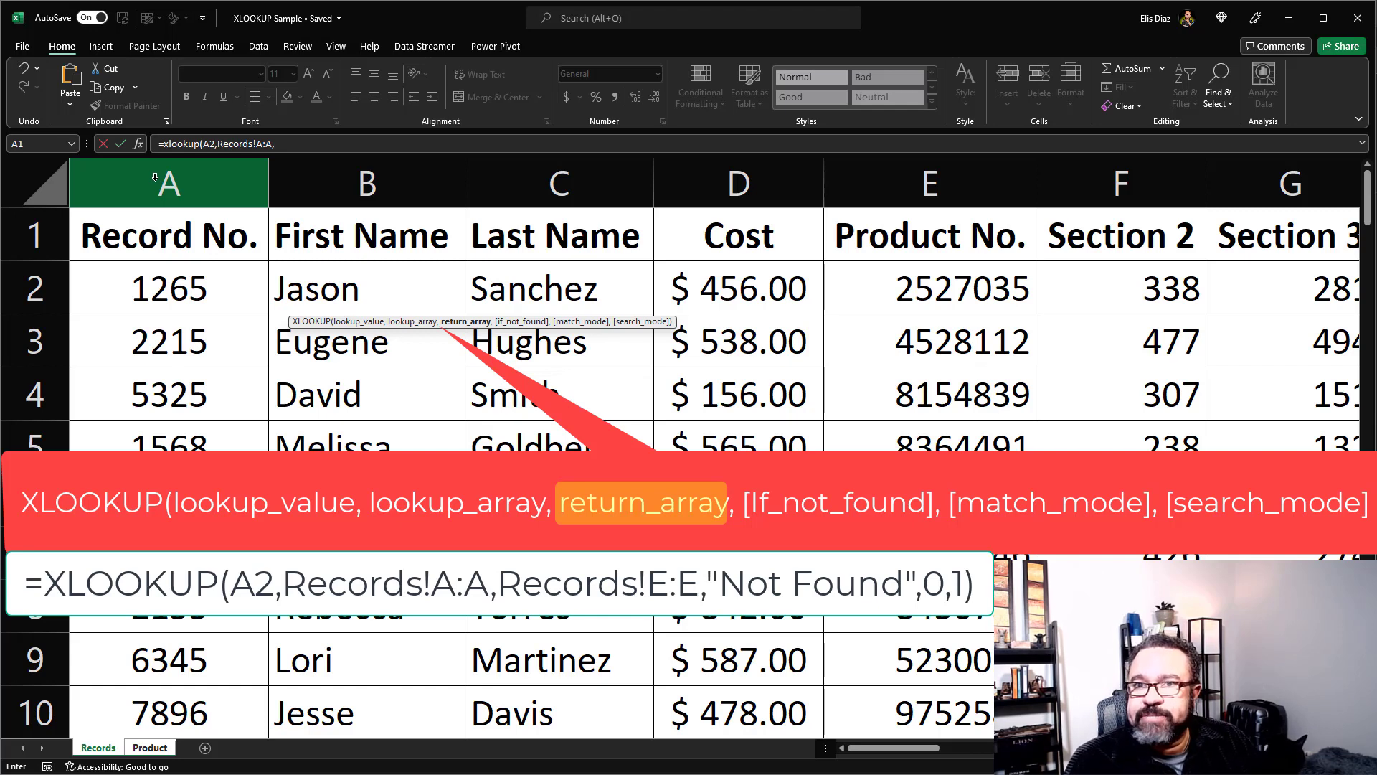
left_click(933, 179)
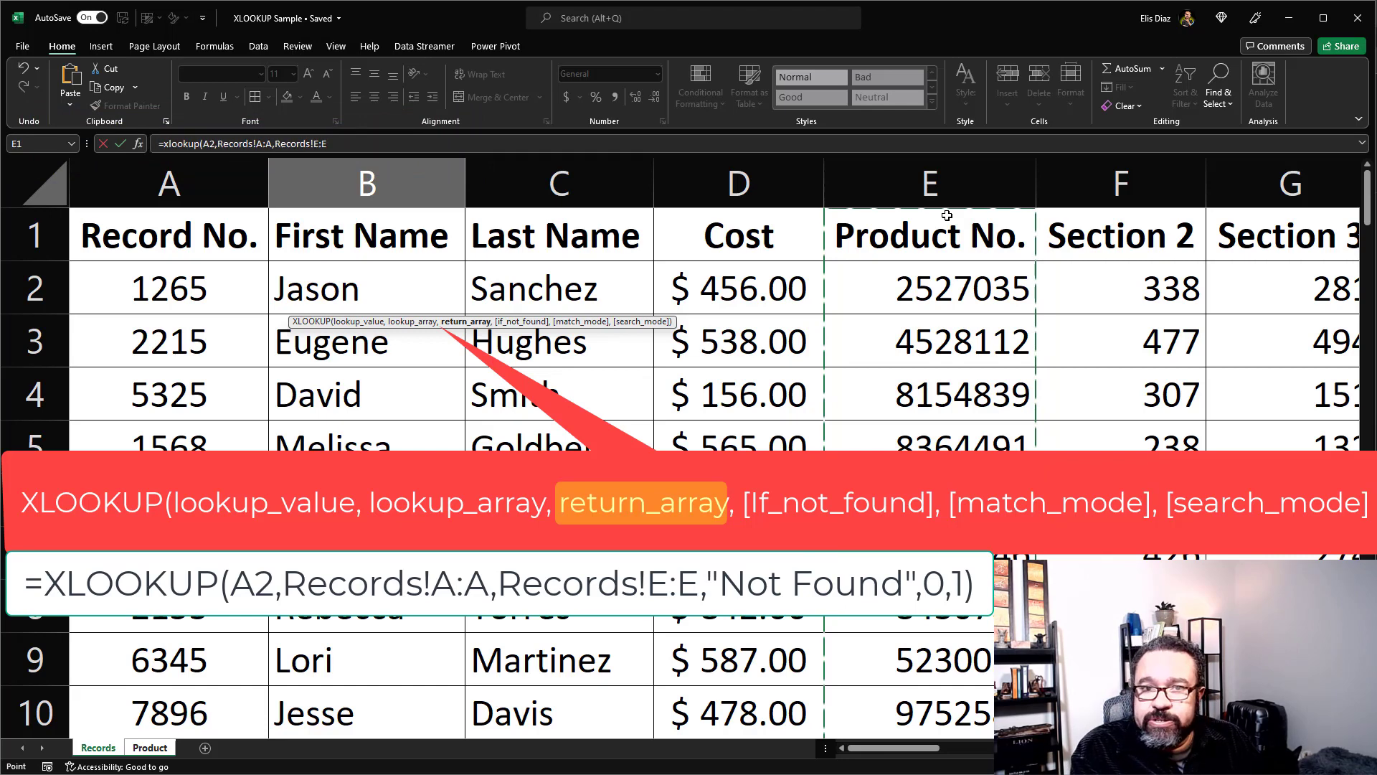
- Add "Not Found" as the fallback and 0 as the match mode in the B2 XLOOKUP
type(",\"No")
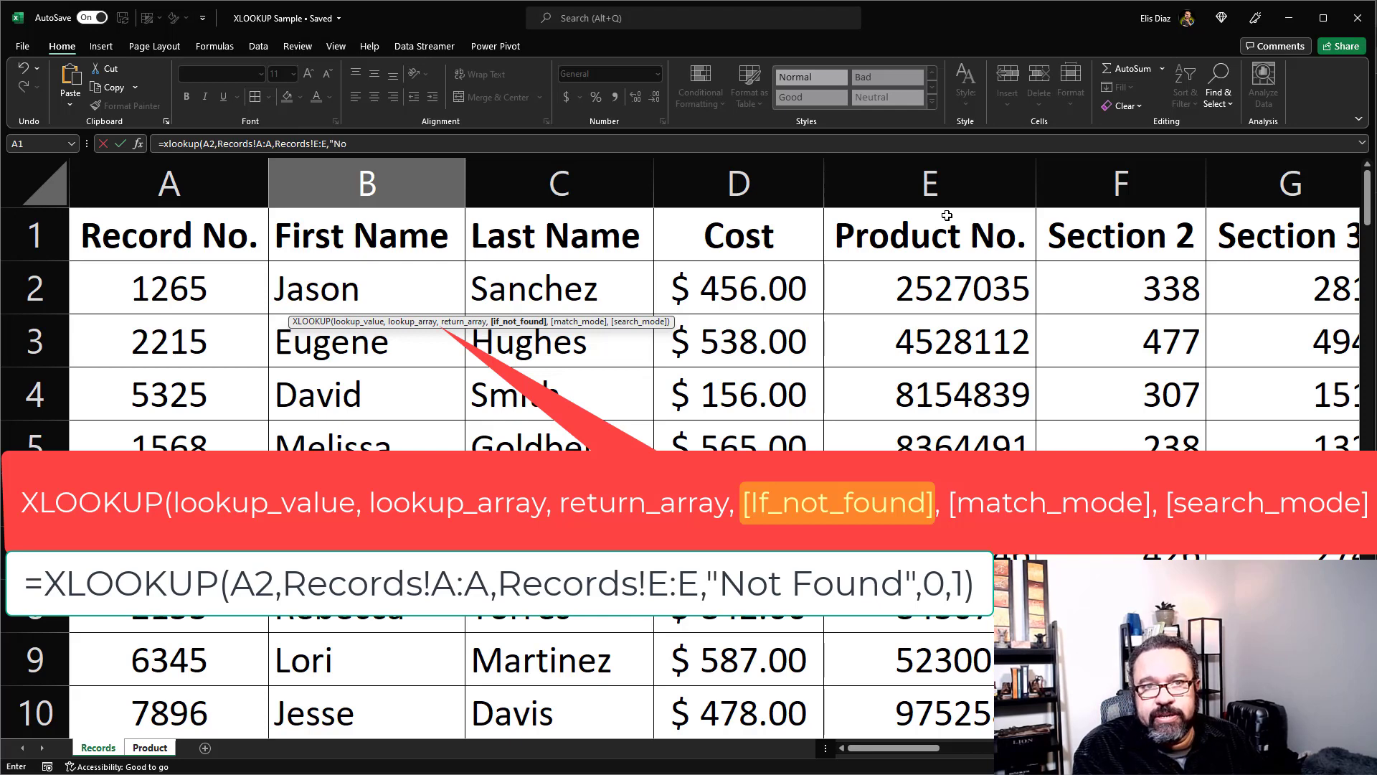
type("t Found")
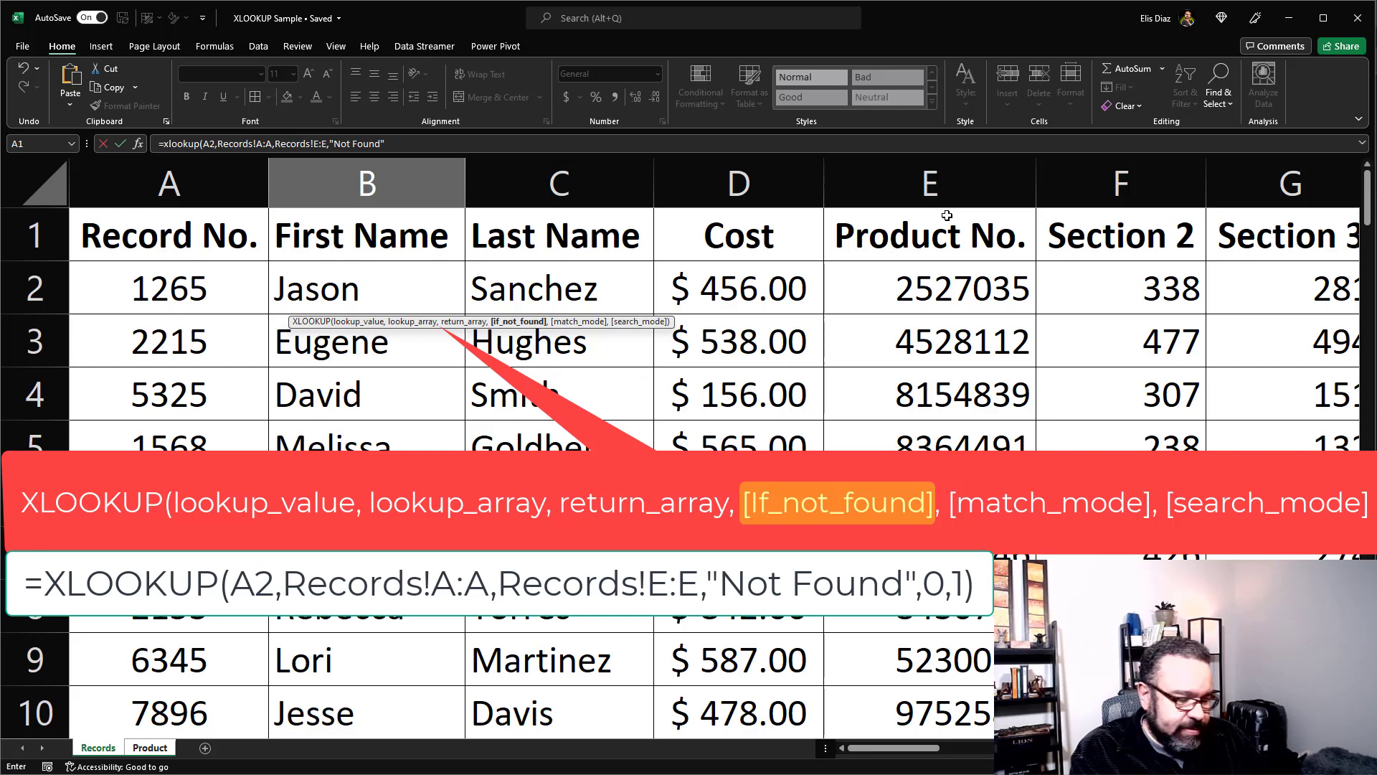
type(",")
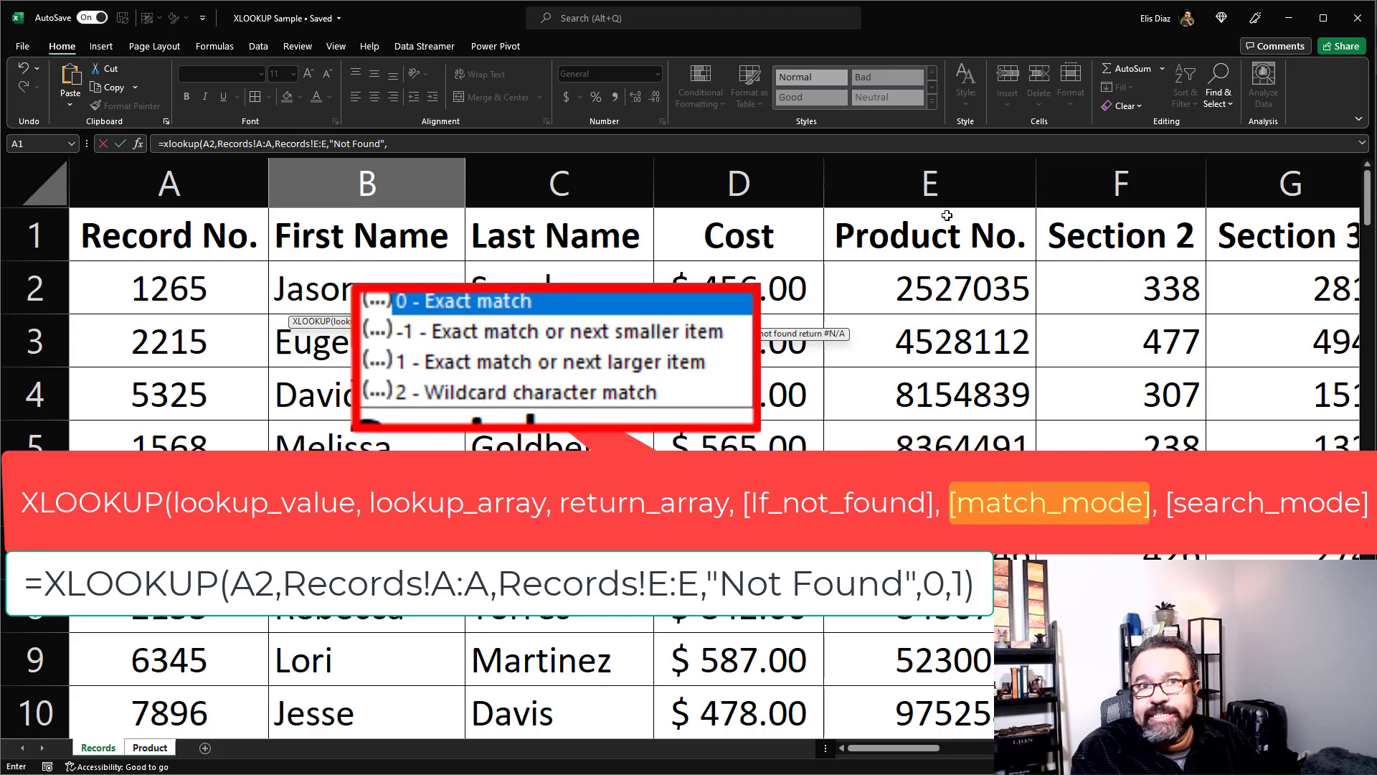
type("0")
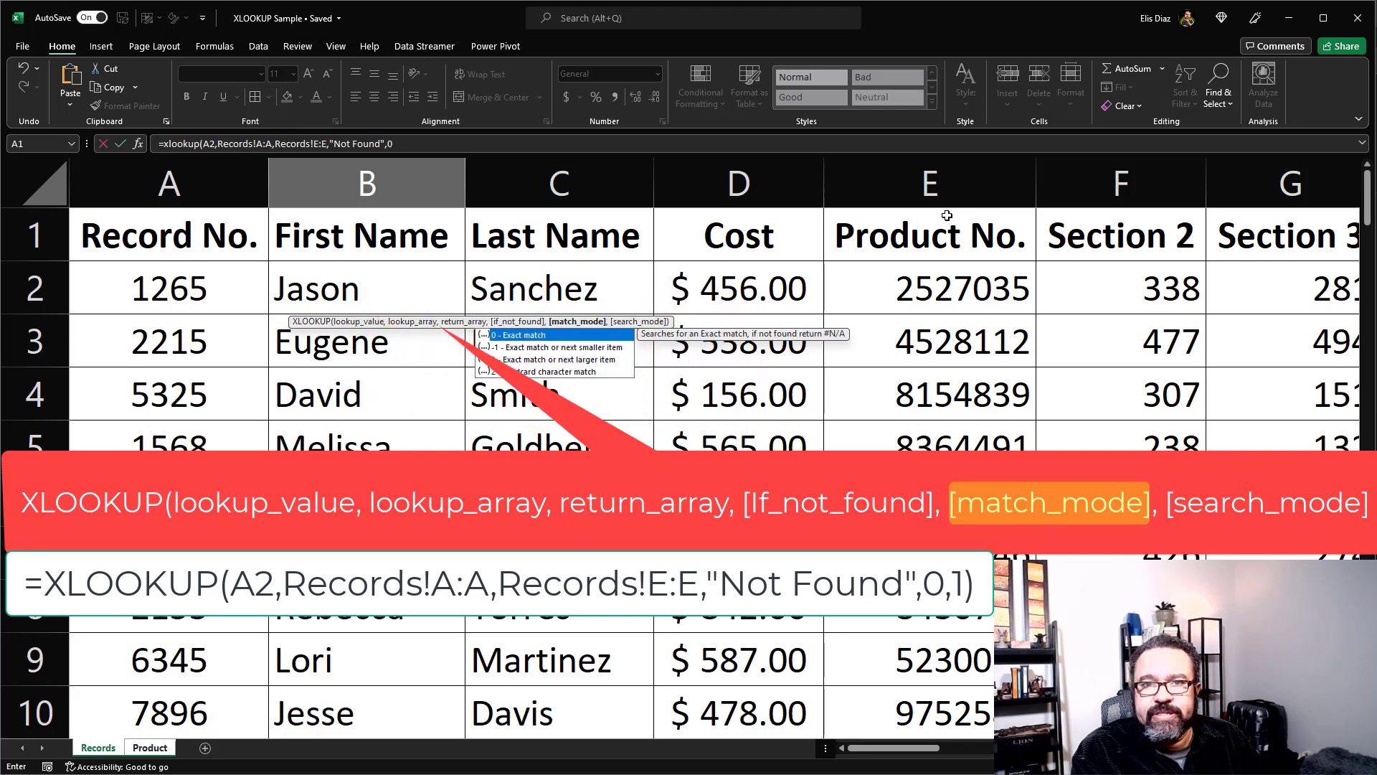
type(",")
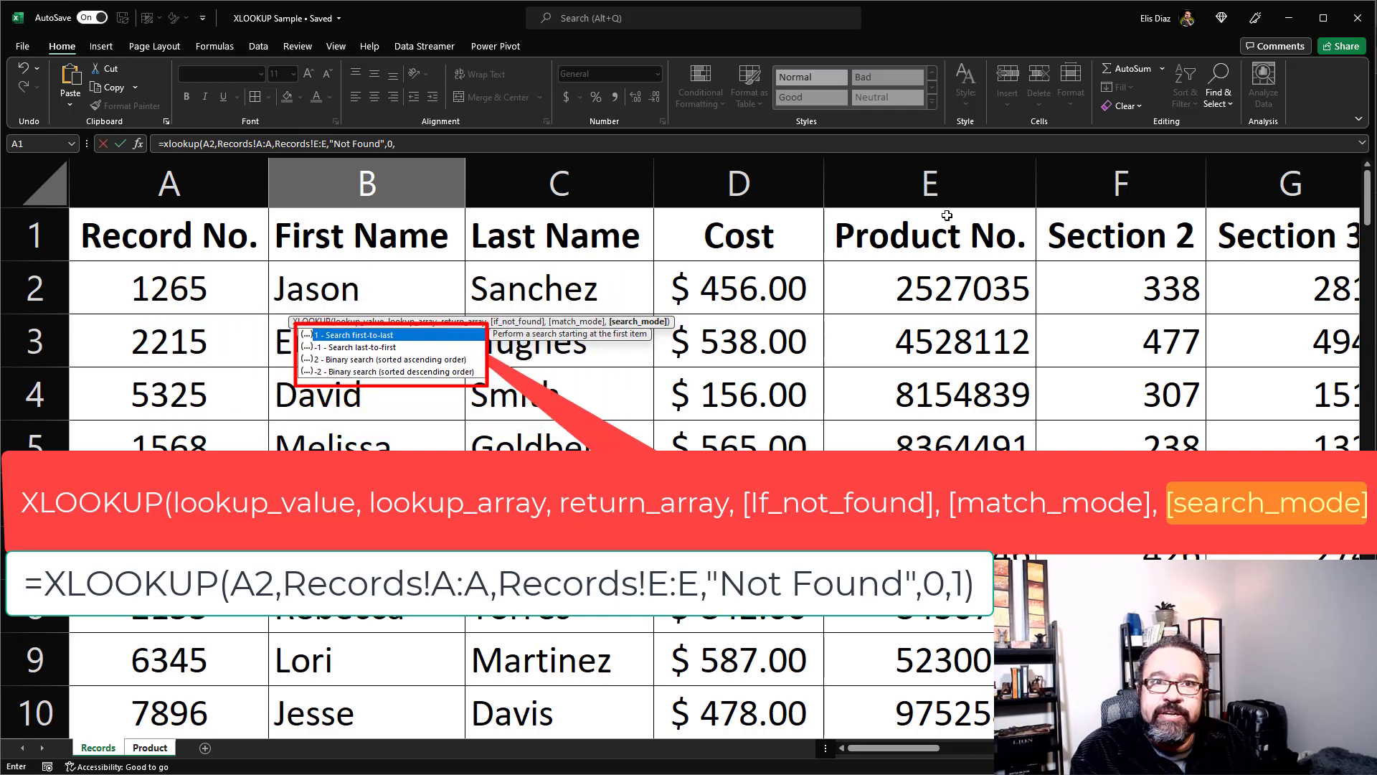
- Close and commit the XLOOKUP so B2 returns 2527035 for record 1265
type(")")
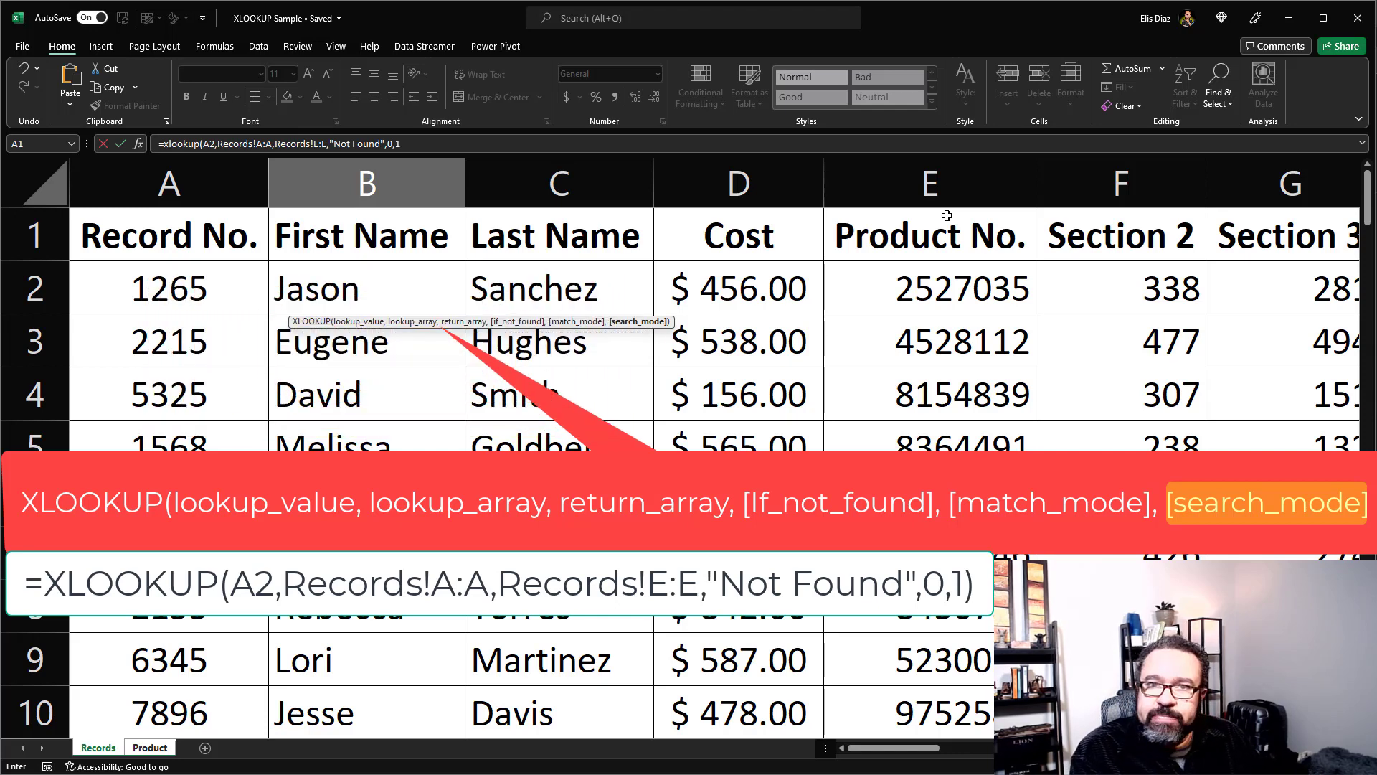
key("Return")
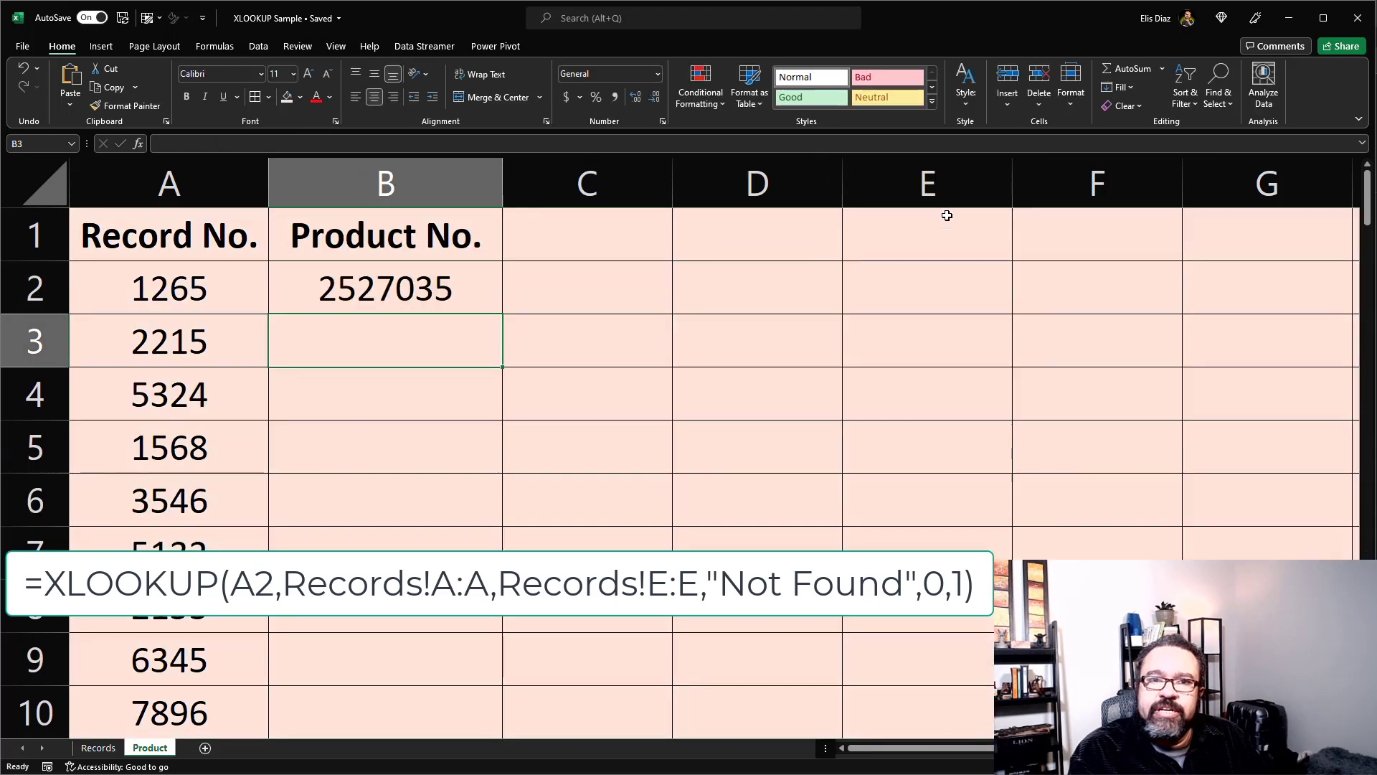
left_click(188, 292)
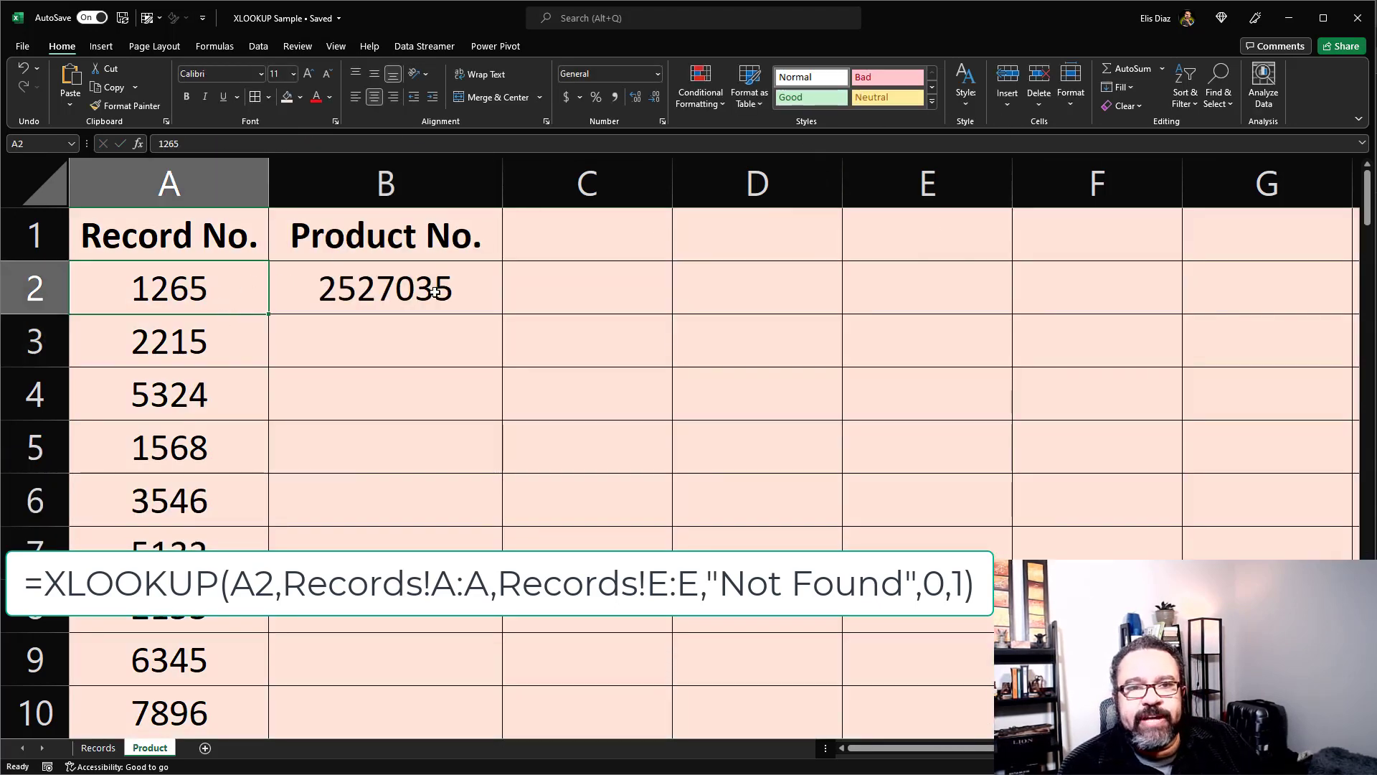
- Fill the B2 formula down column B, giving product numbers like 4528112 or Not Found
left_click(402, 289)
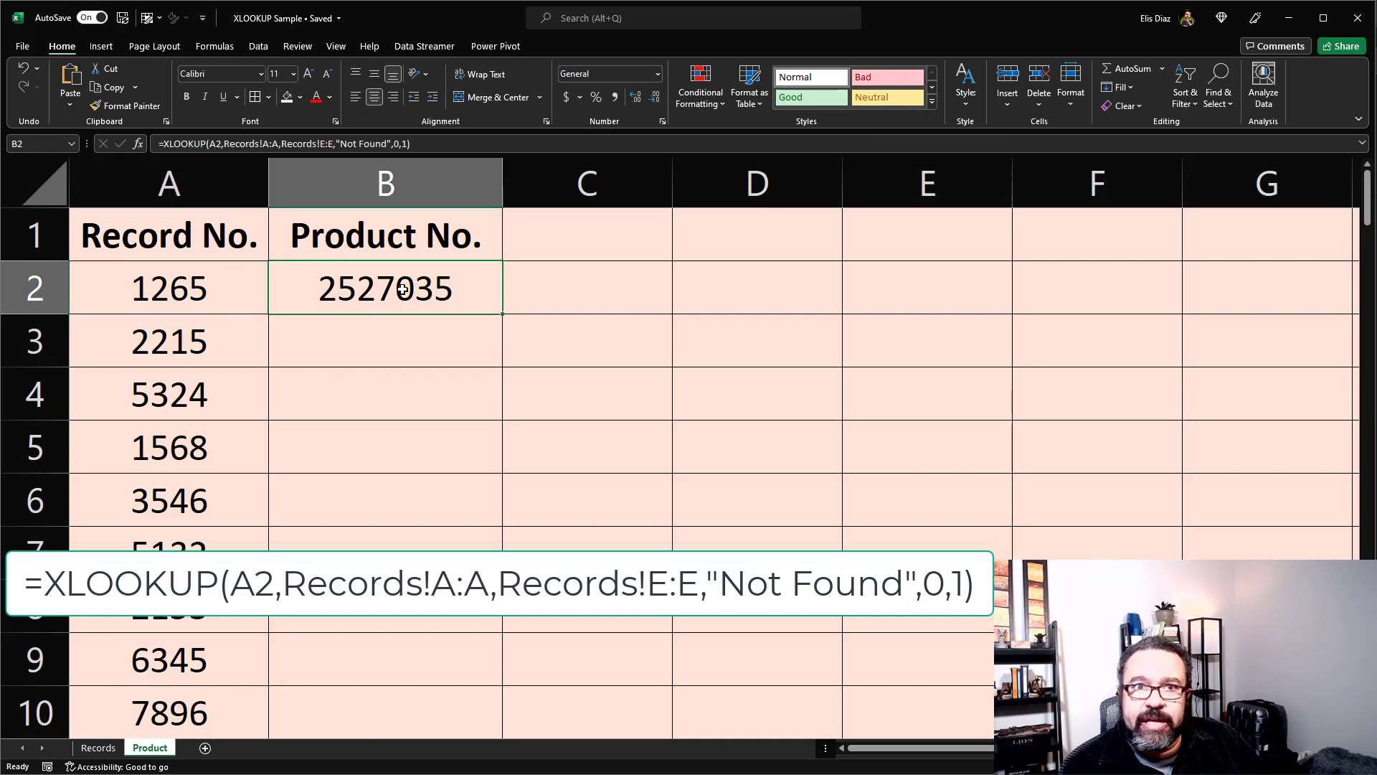
double_click(502, 314)
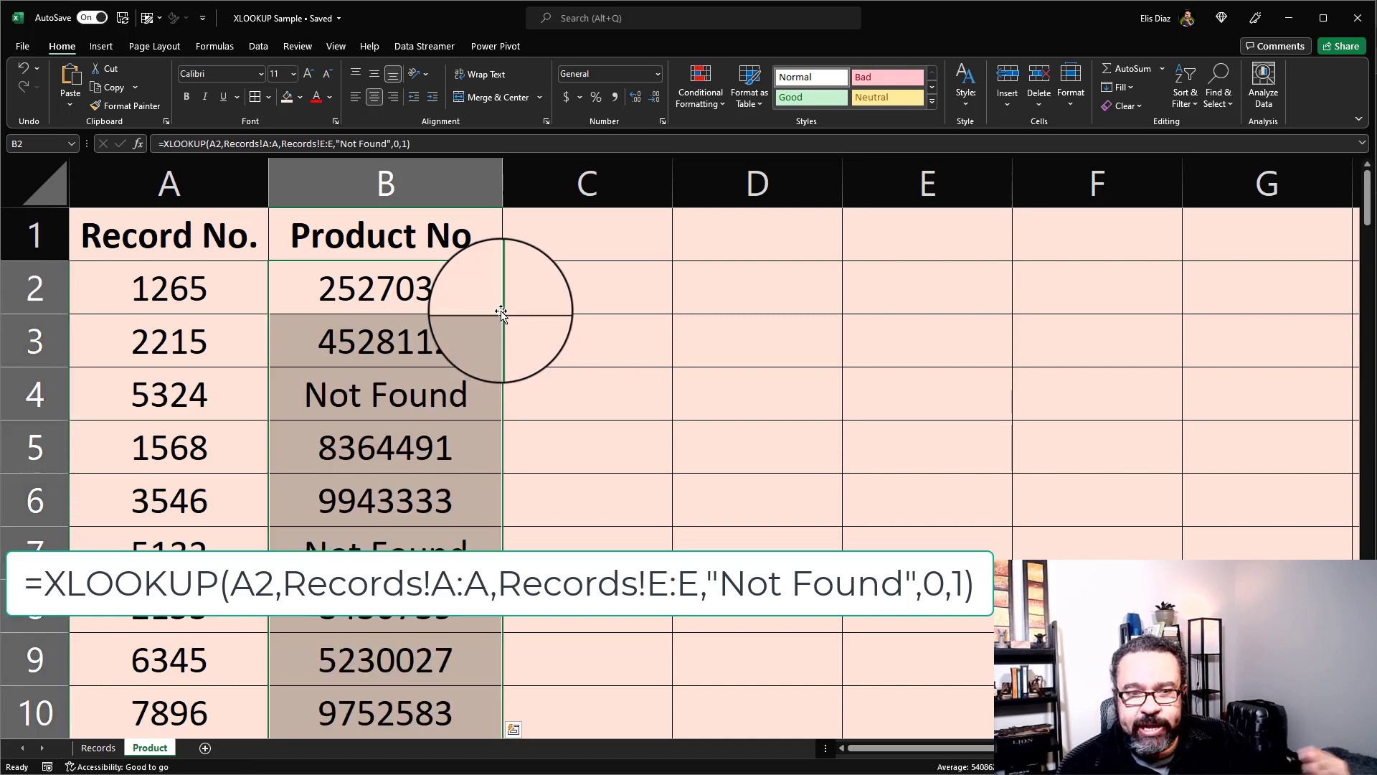
left_click(388, 299)
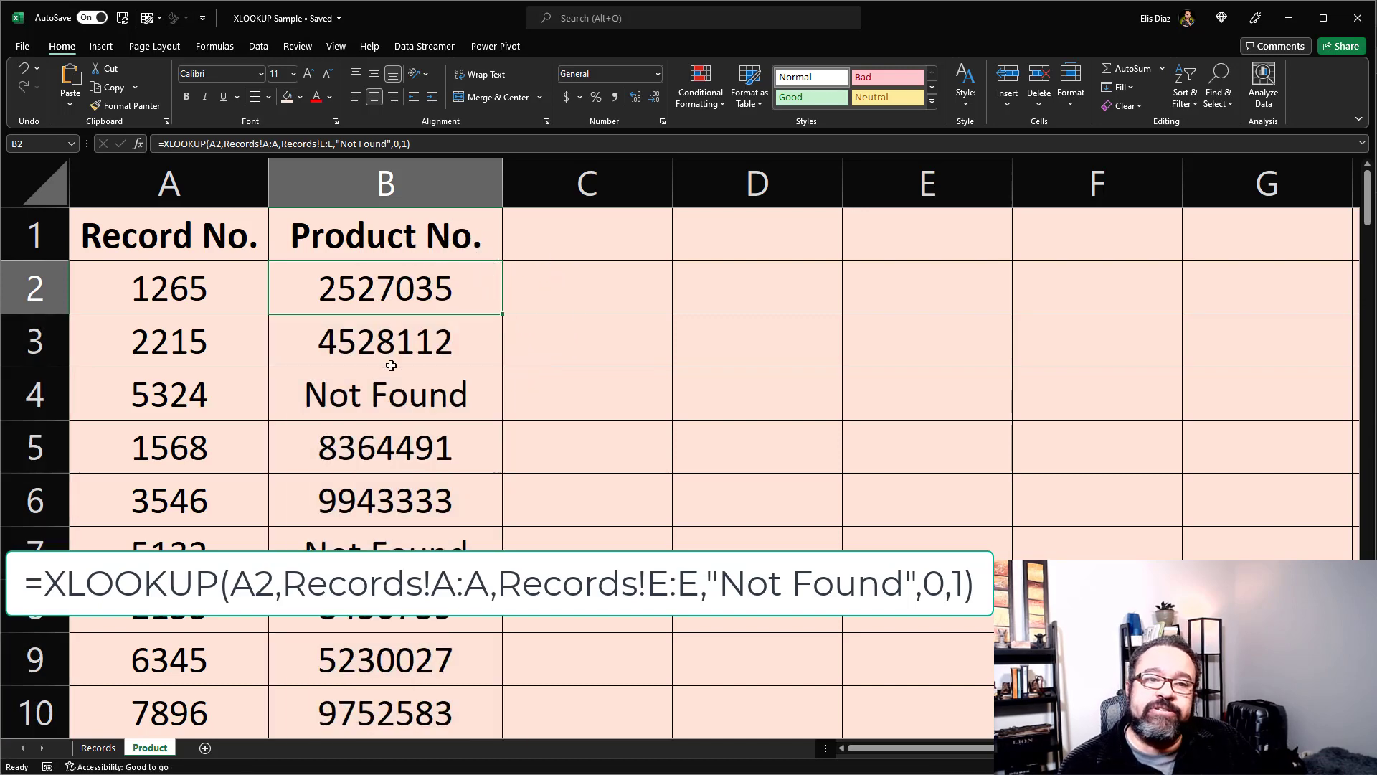
- Check the filled results and formulas near the bottom of the data, through row 101
scroll(383, 396, "down", 2)
left_click(192, 450)
scroll(194, 459, "down", 20)
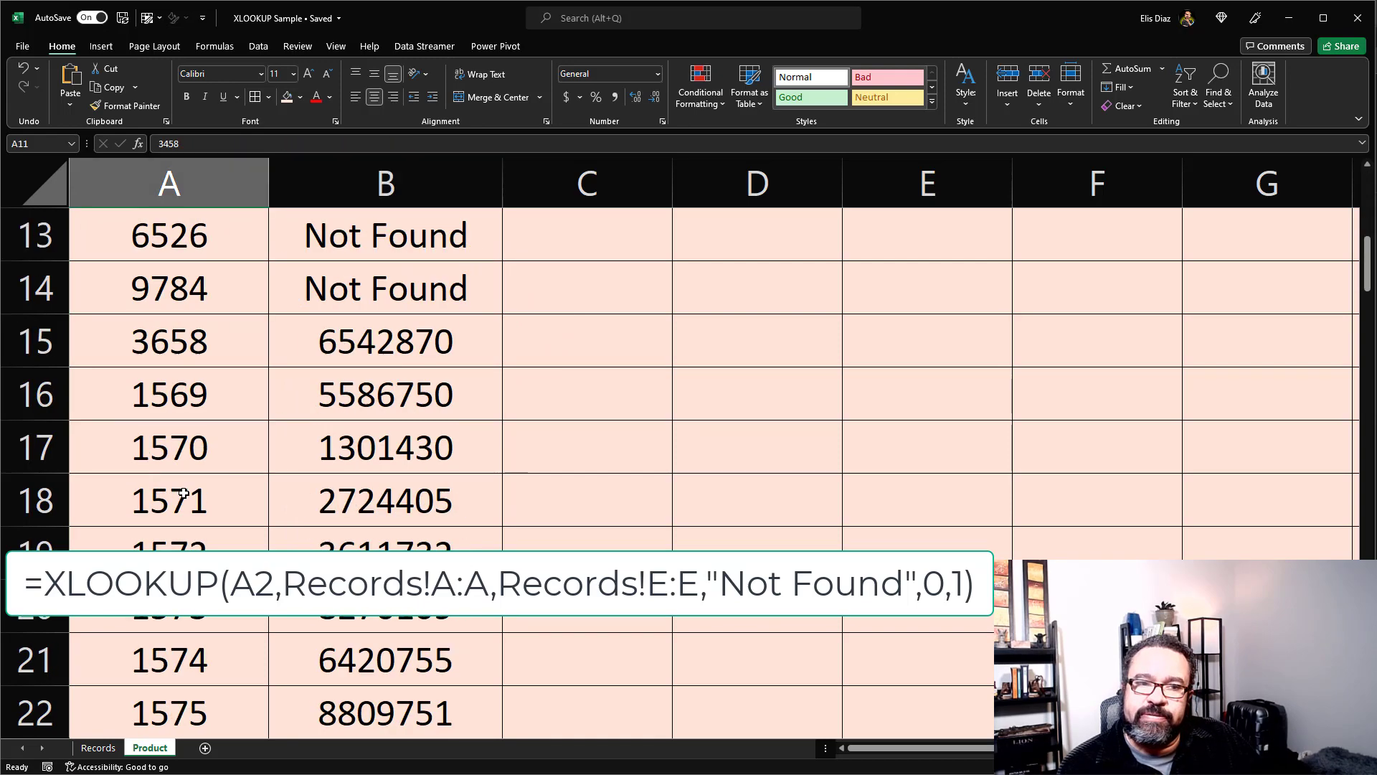
scroll(208, 471, "down", 12)
scroll(230, 467, "up", 3)
left_click(355, 453)
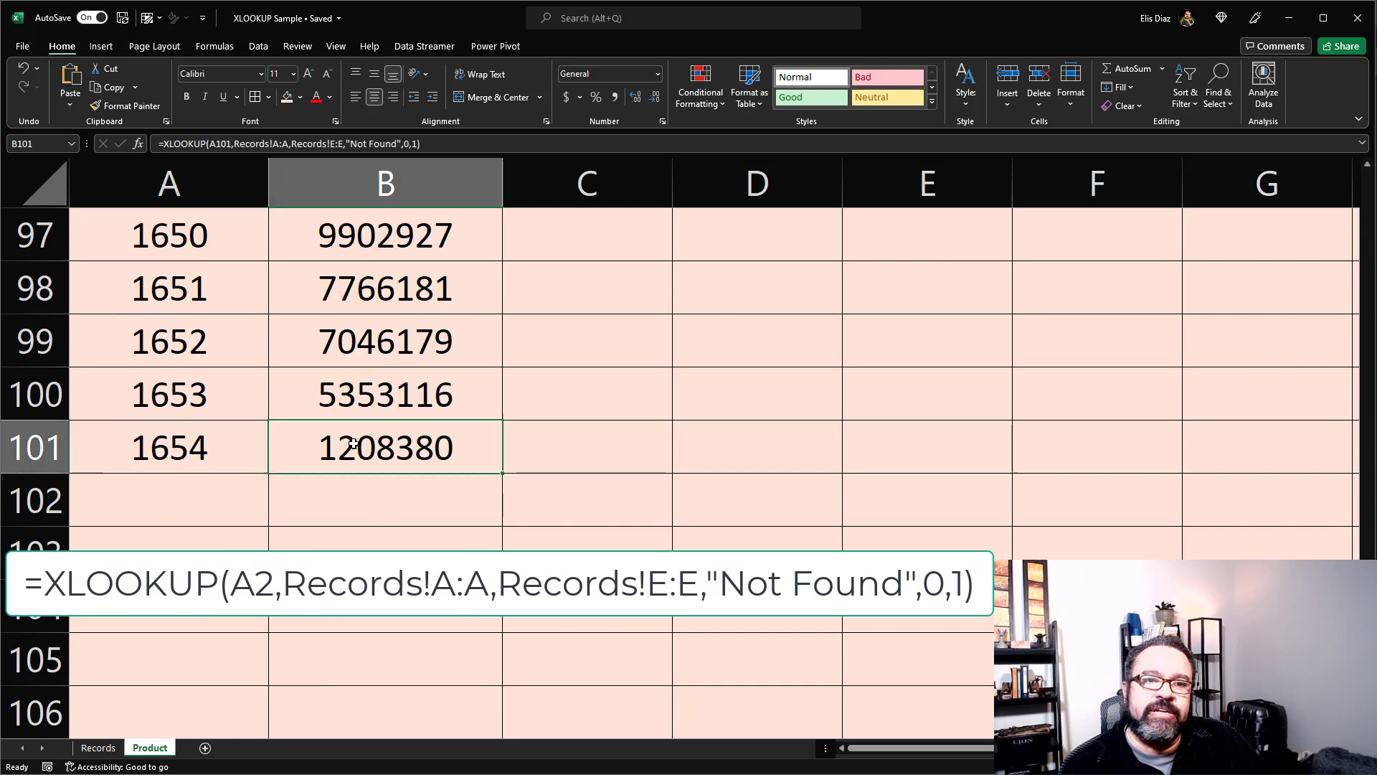
left_click(212, 451)
left_click(164, 279)
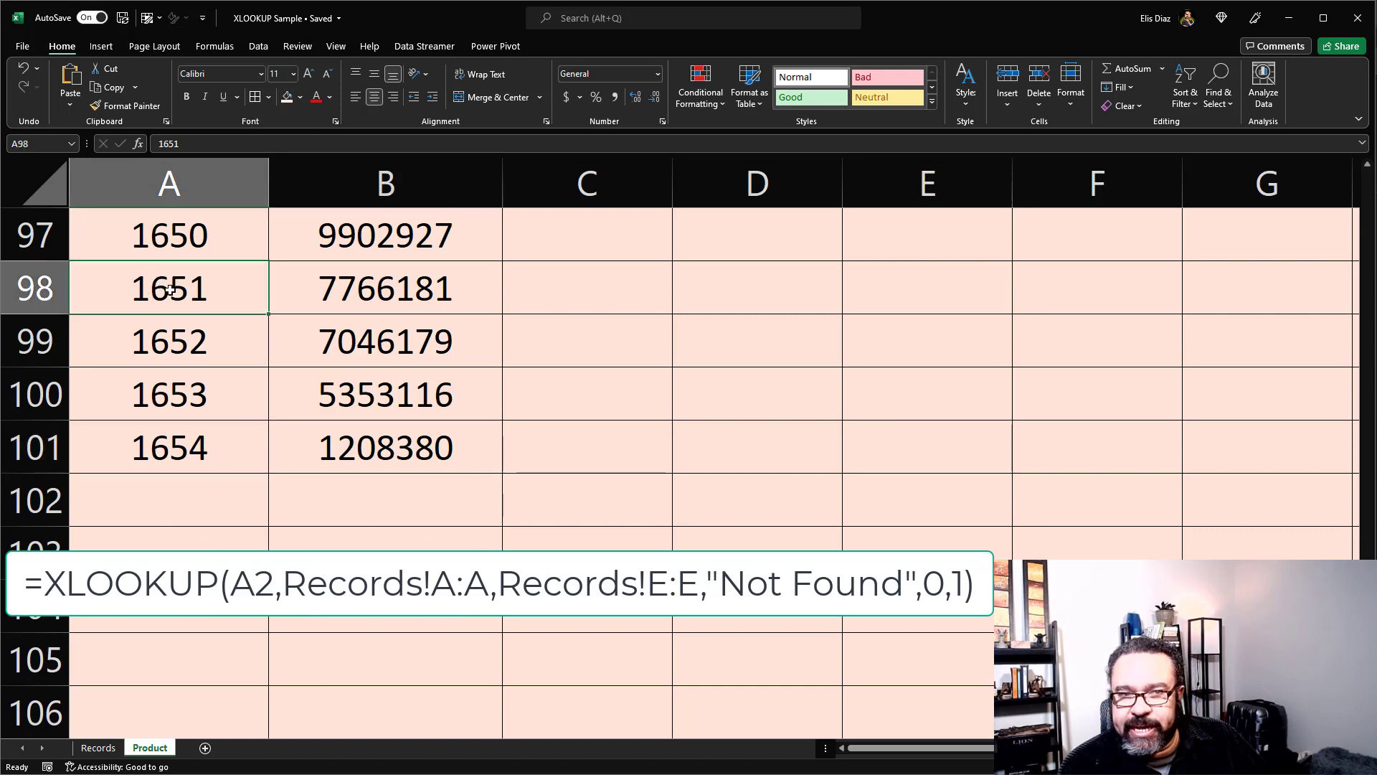
left_click(384, 243)
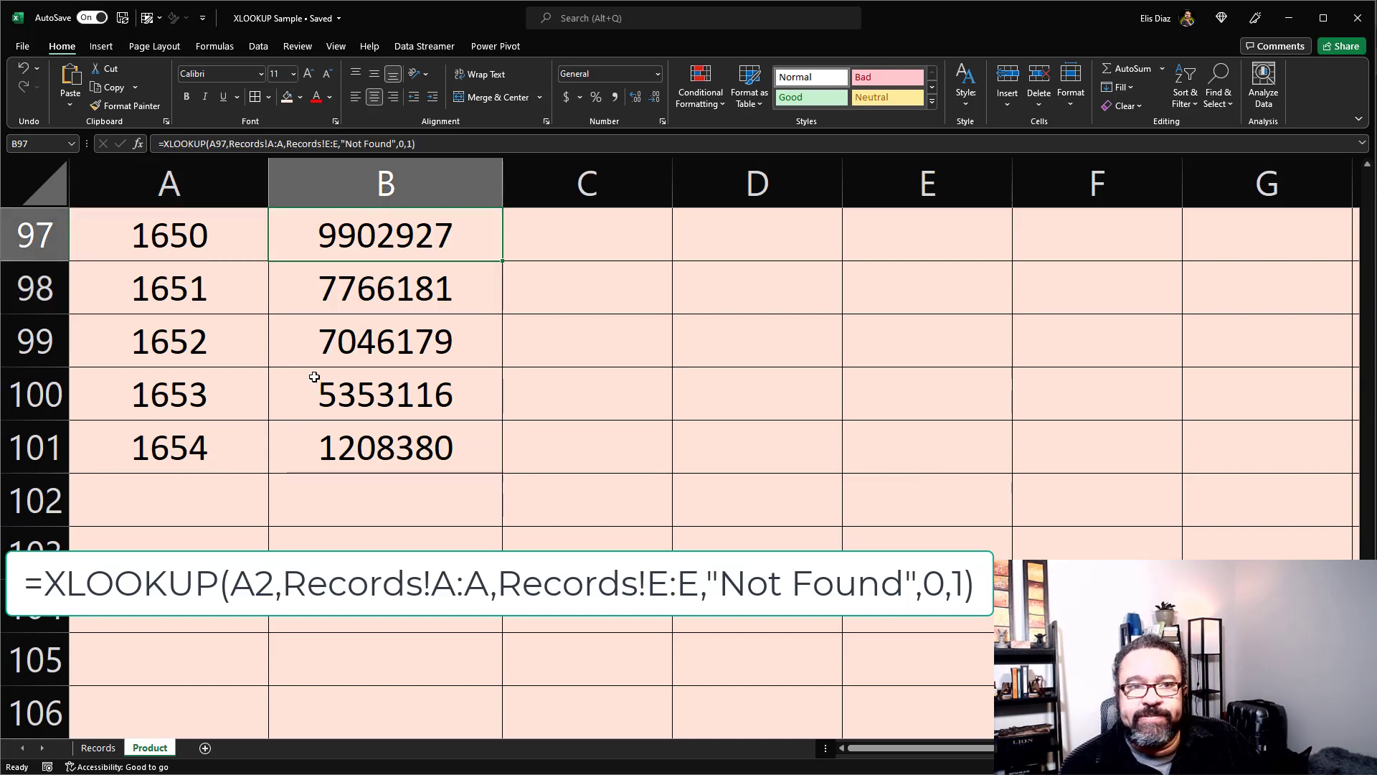
left_click(216, 307)
left_click(210, 347)
left_click(200, 387)
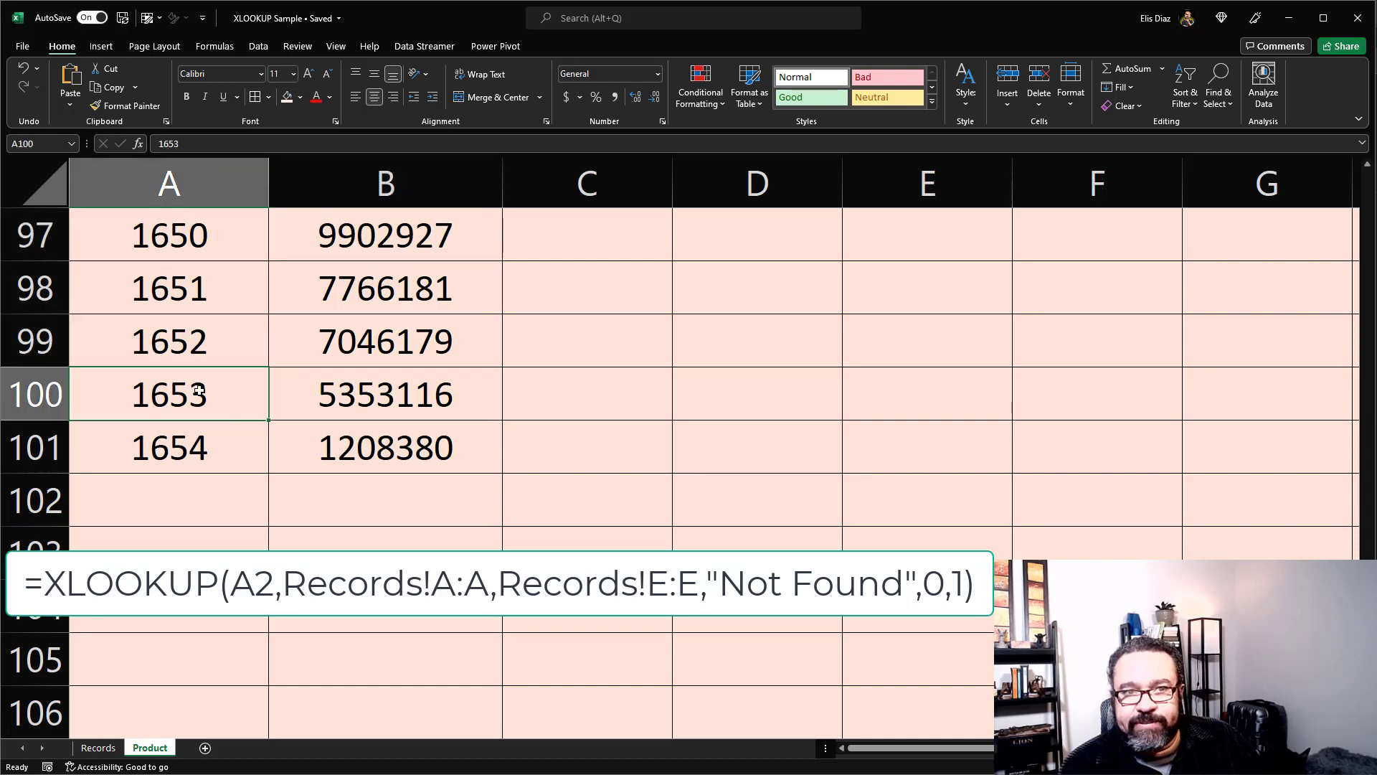
- Return to the top and re-inspect the original XLOOKUP formula in B2
scroll(332, 375, "up", 3)
scroll(406, 363, "down", 1)
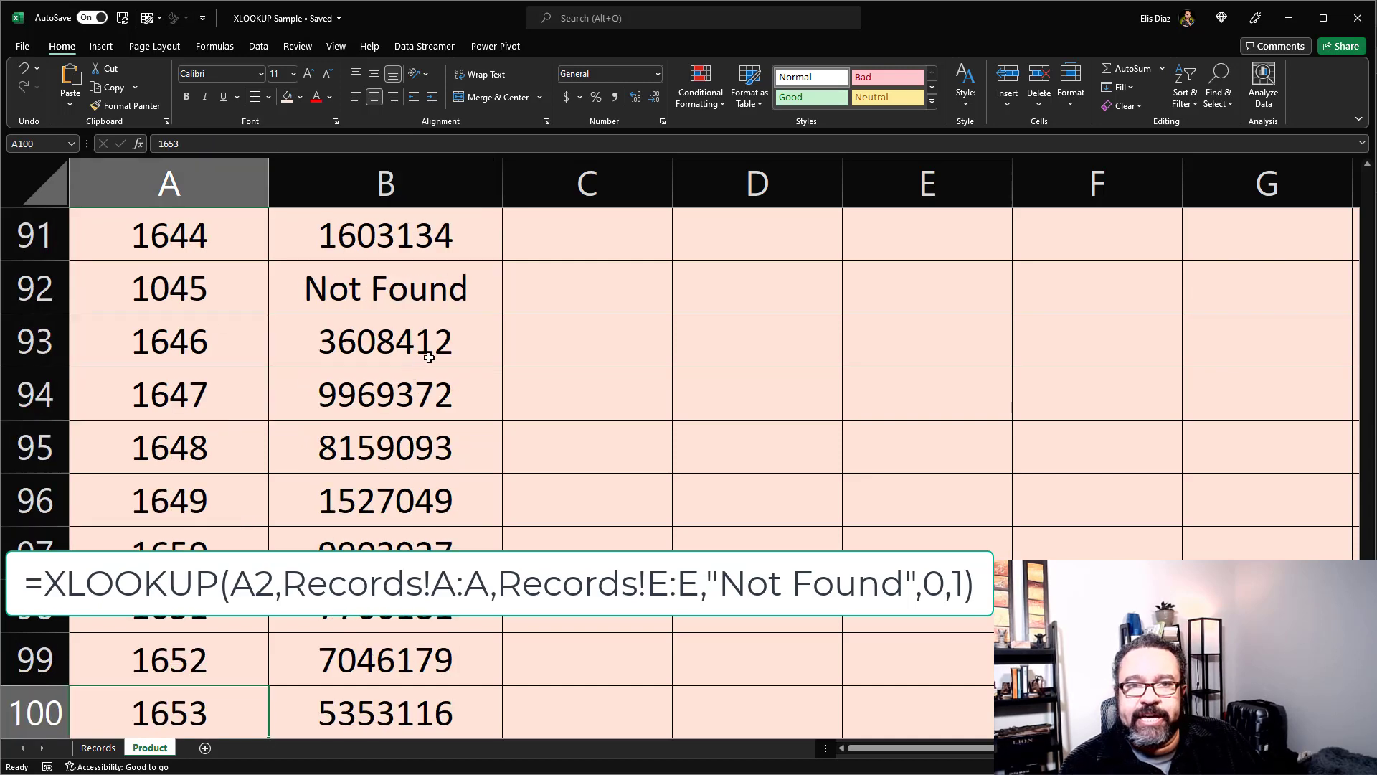
scroll(438, 355, "up", 20)
scroll(464, 362, "up", 6)
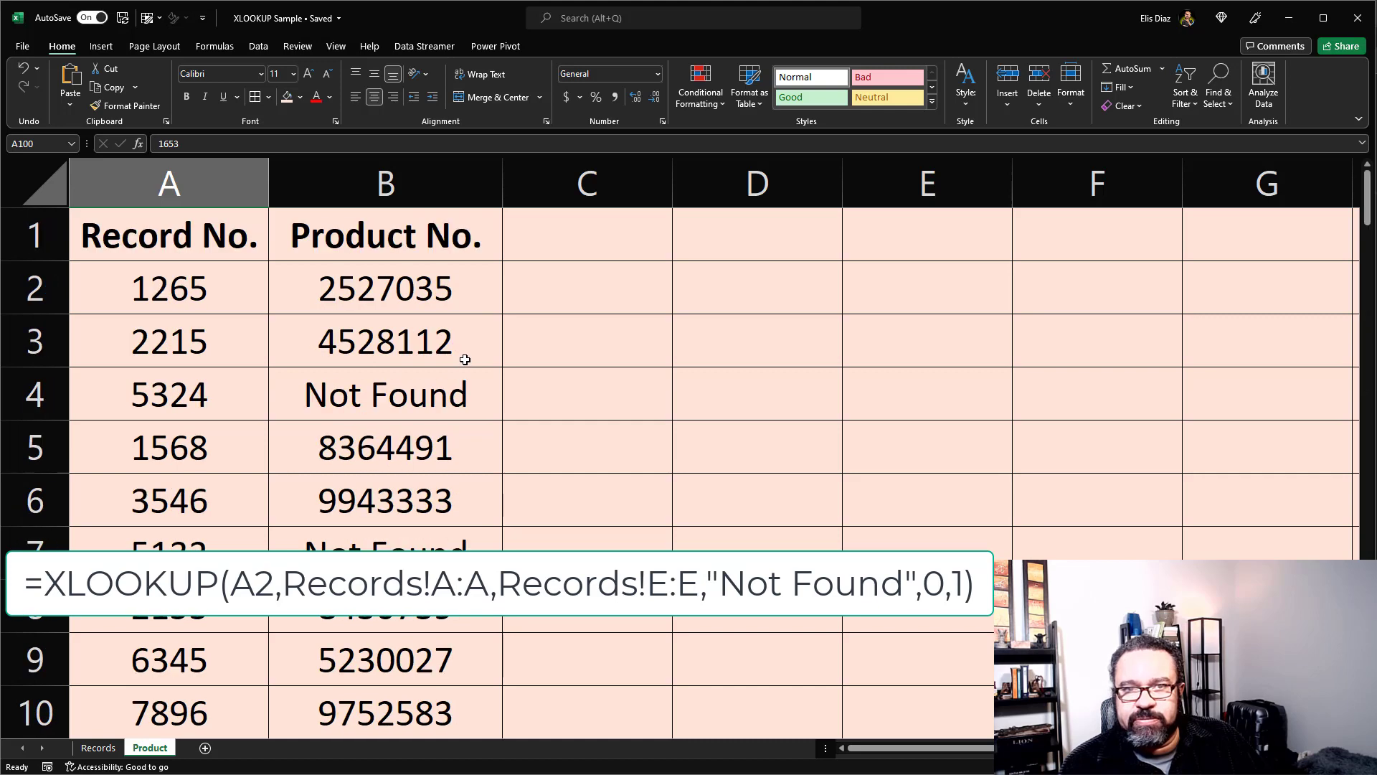
left_click(459, 294)
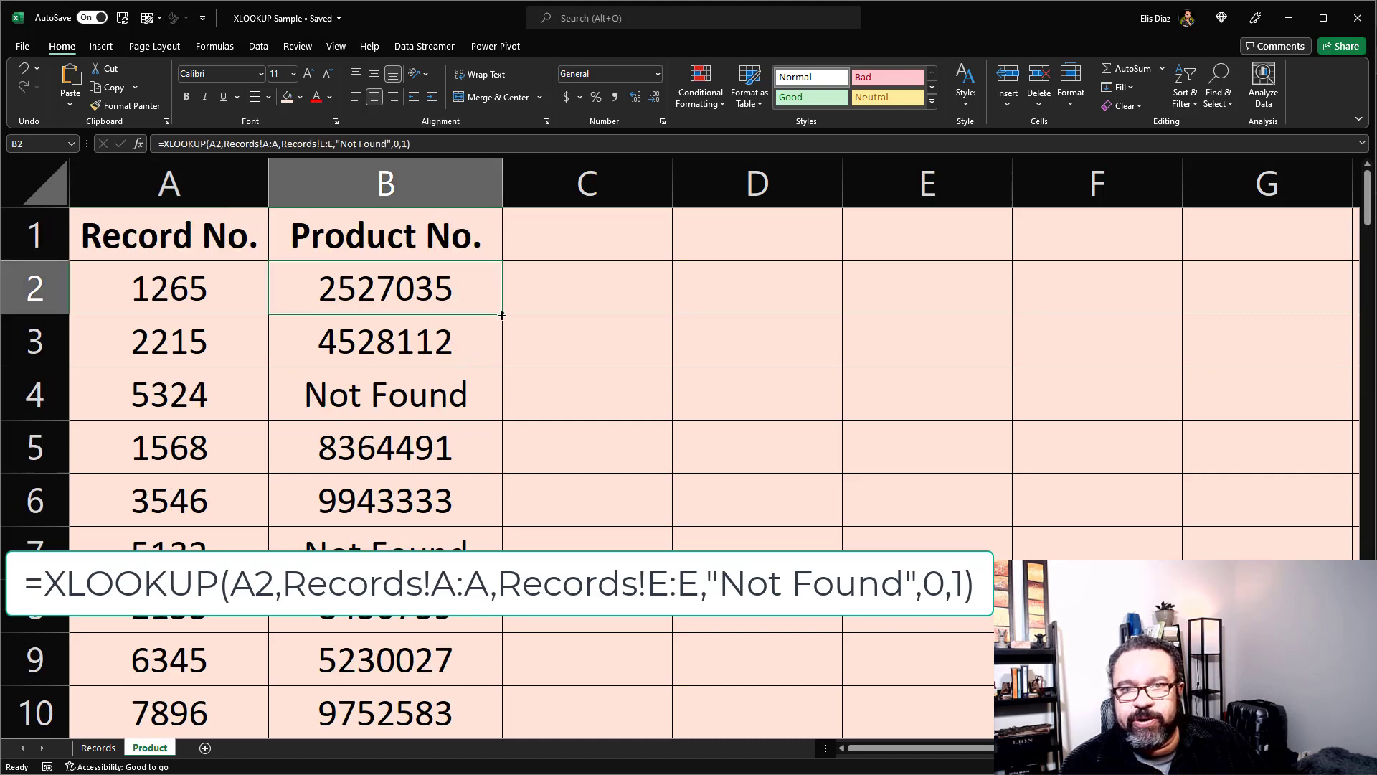
mouse_move(502, 314)
left_mouse_down()
mouse_move(500, 516)
mouse_move(485, 324)
left_mouse_up()
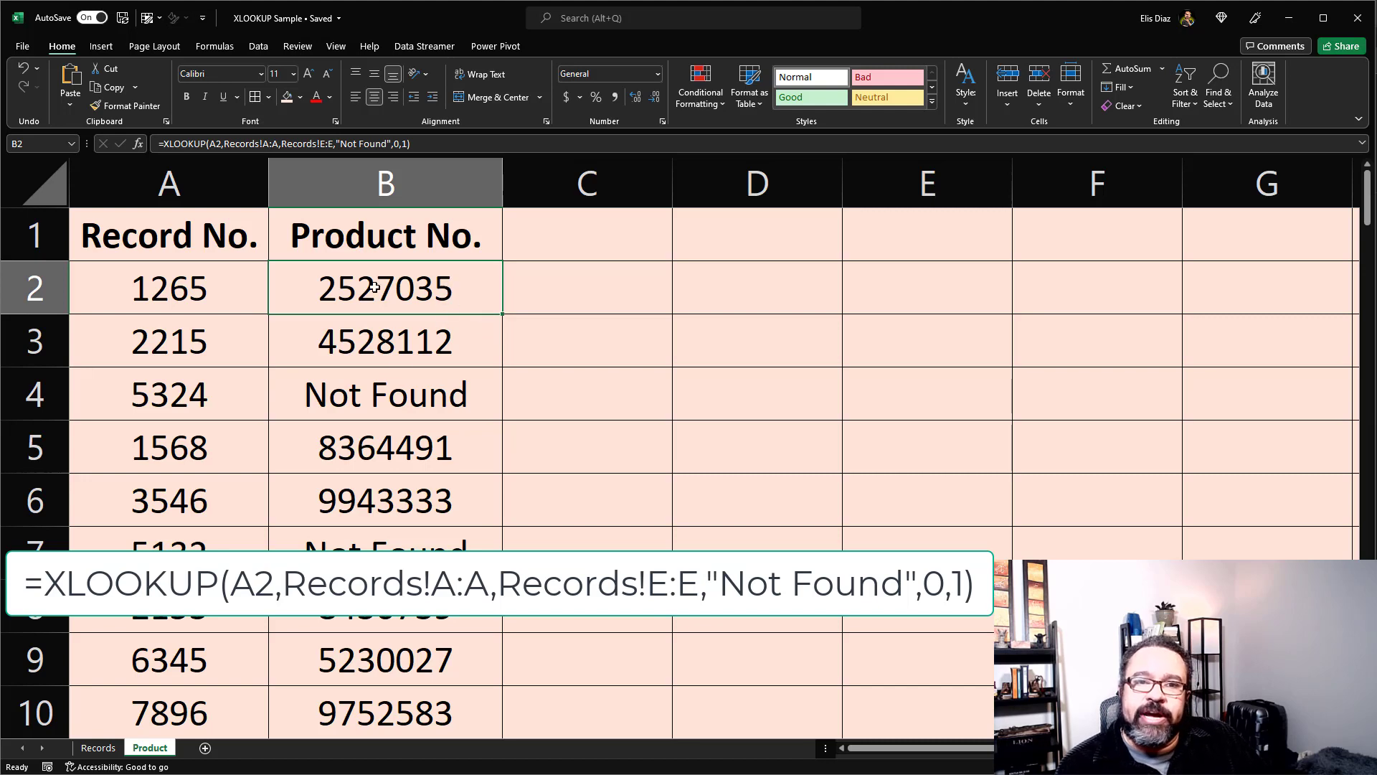
- Copy the unmatched record number 5324 from A4, whose result shows Not Found
left_click(368, 407)
left_click(179, 406)
left_click(386, 395)
left_click(216, 398)
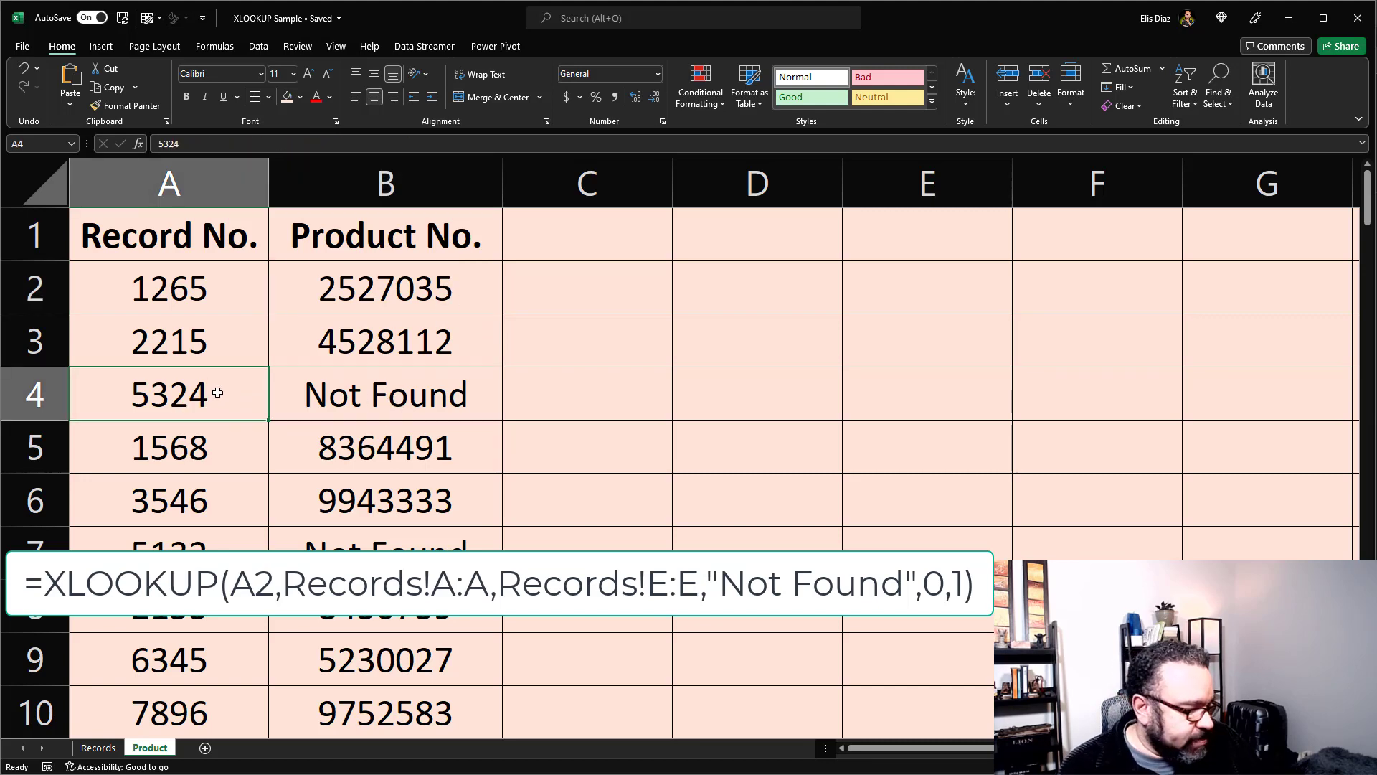
key("ctrl+c")
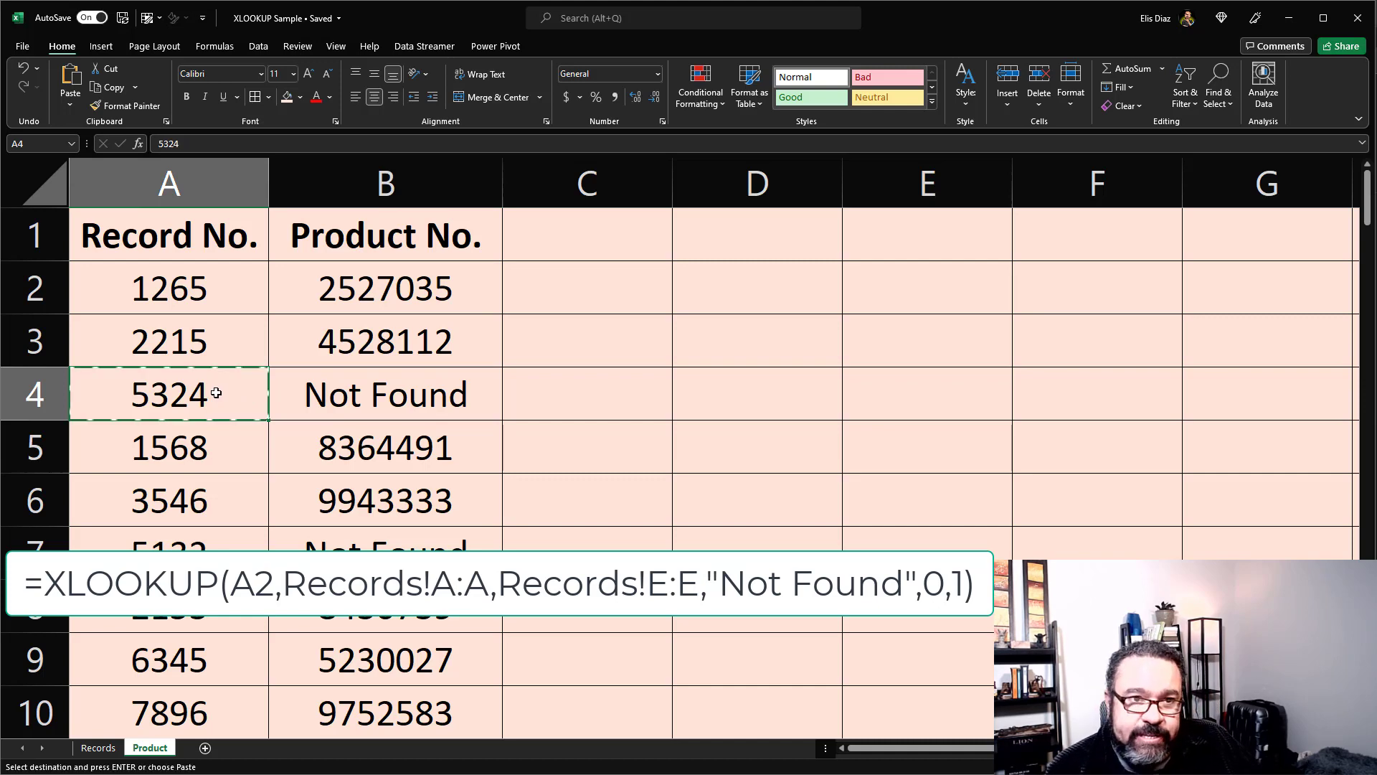
left_click(105, 748)
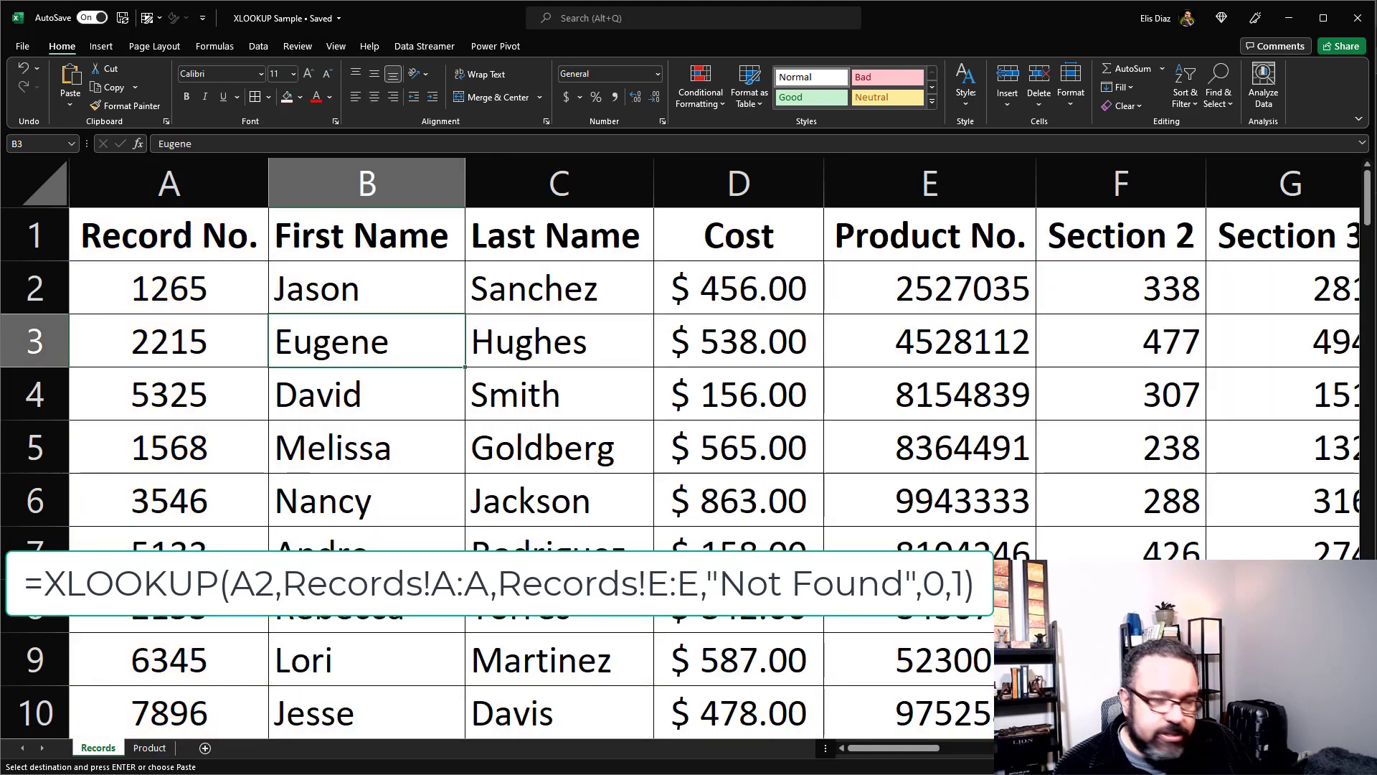
key("ctrl+f")
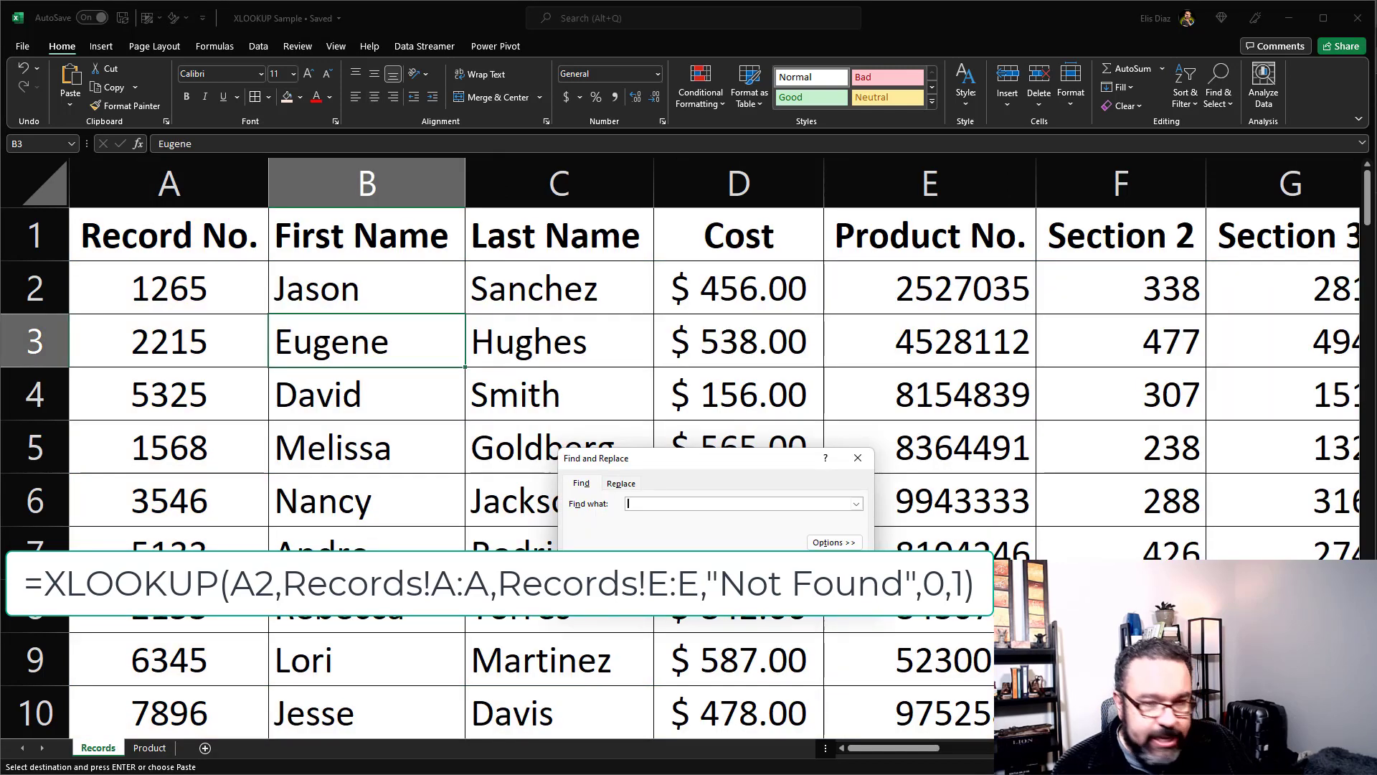
key("Return")
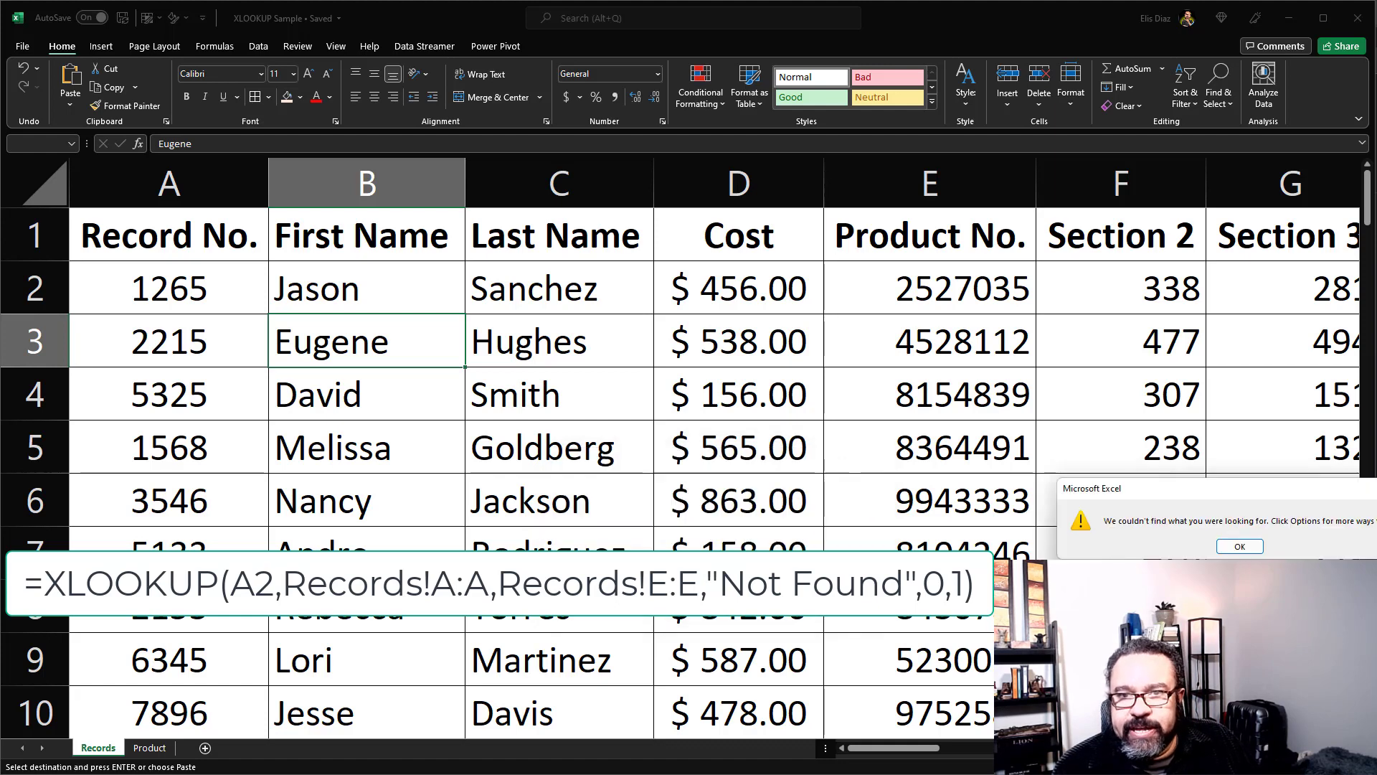
left_click_drag(1188, 493, 1051, 492)
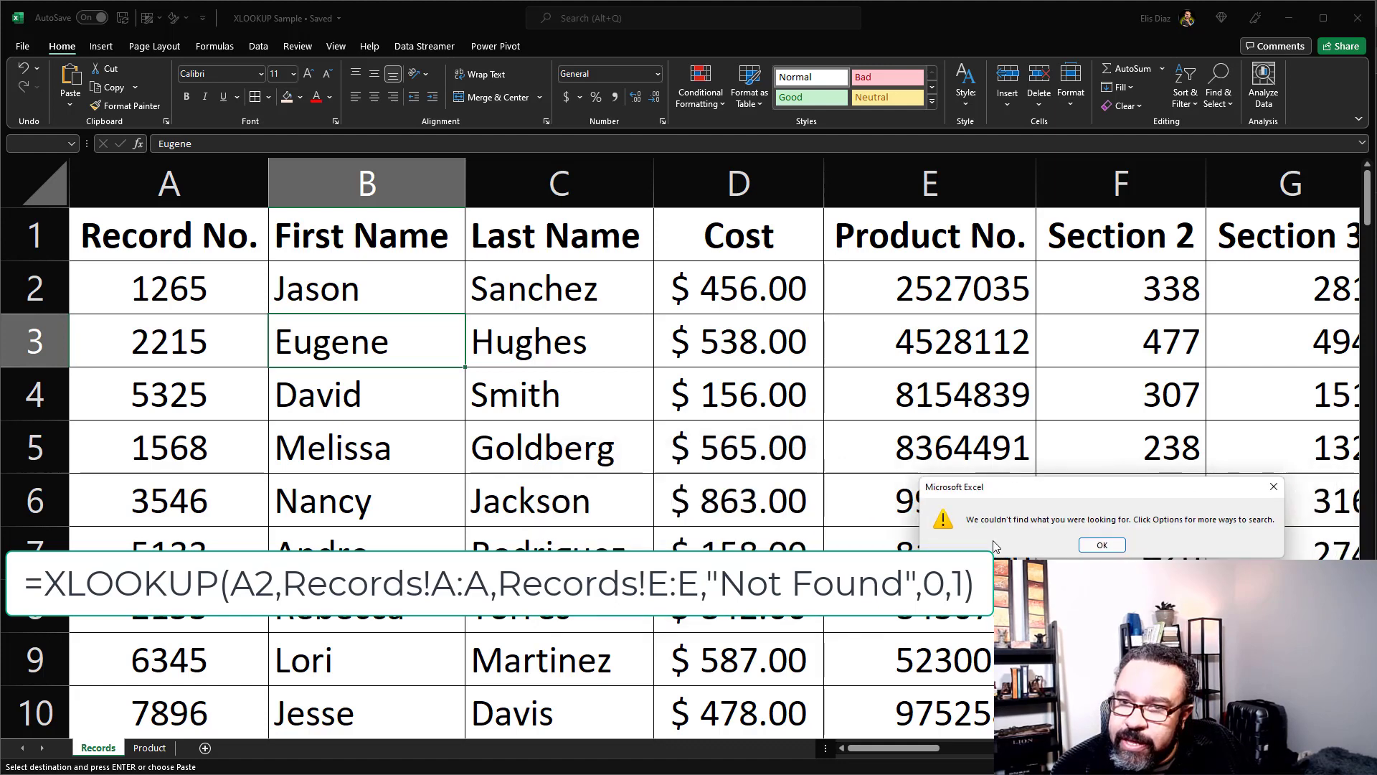
left_click(1113, 549)
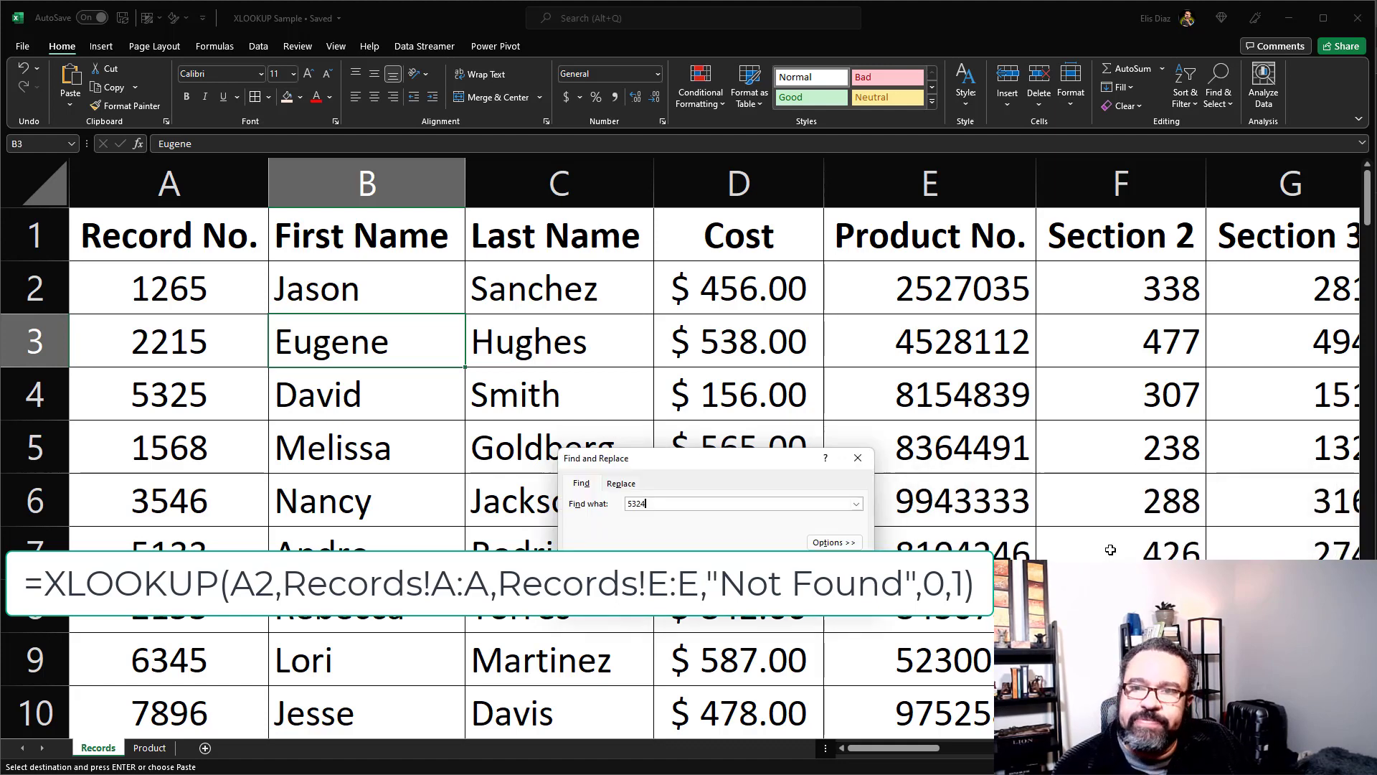
key("Escape")
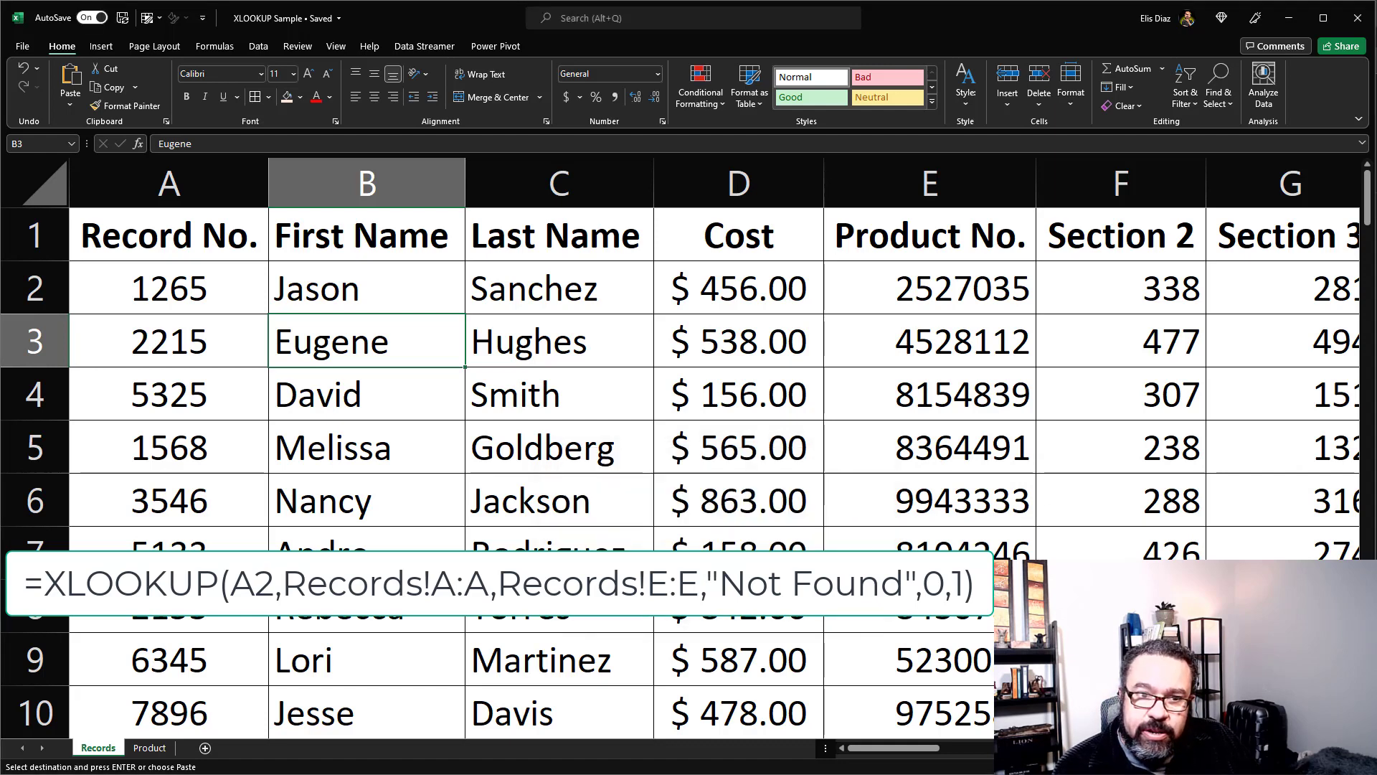
left_click(169, 747)
- Clear the XLOOKUP results from column B and bring up the Lookup & Reference functions for B2
left_click(384, 296)
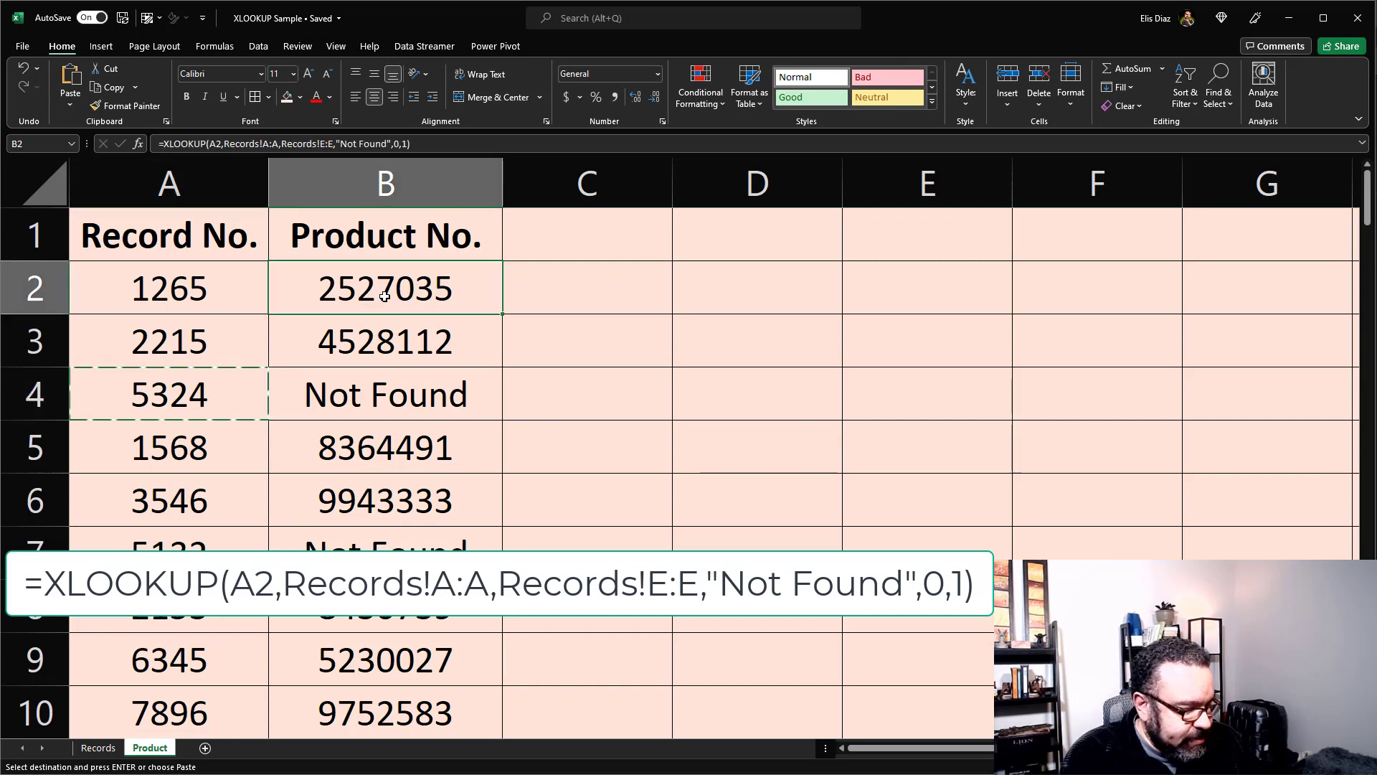
key("ctrl+shift+Down")
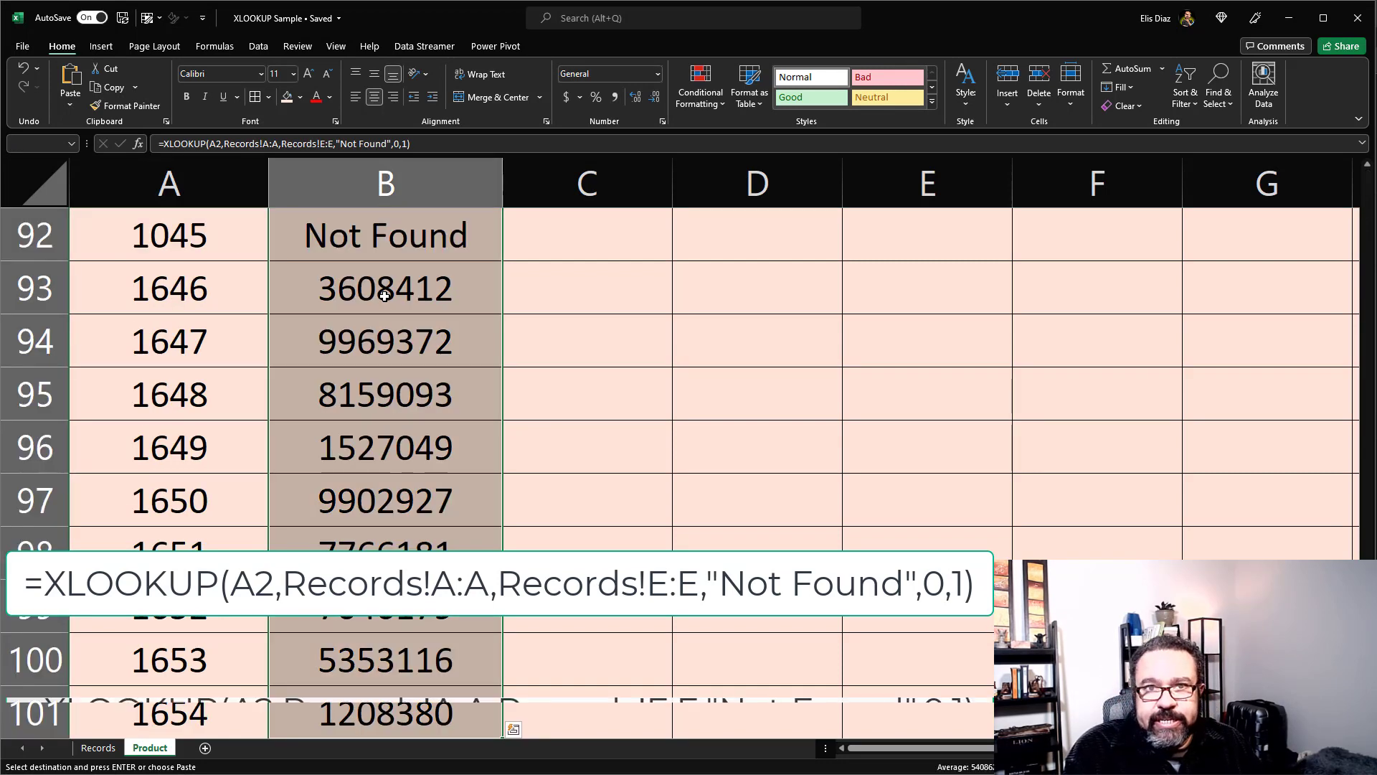
key("ctrl+z")
left_click(379, 292)
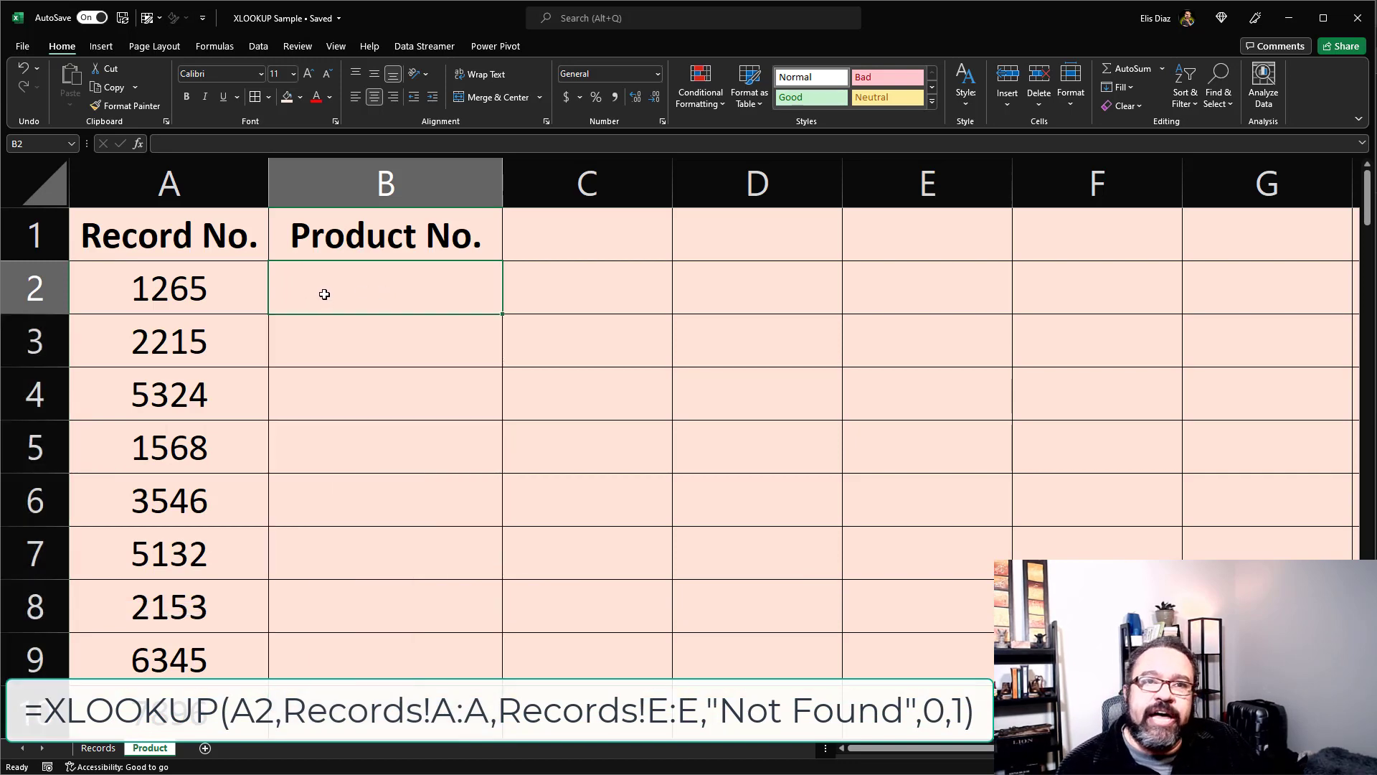
left_click(215, 46)
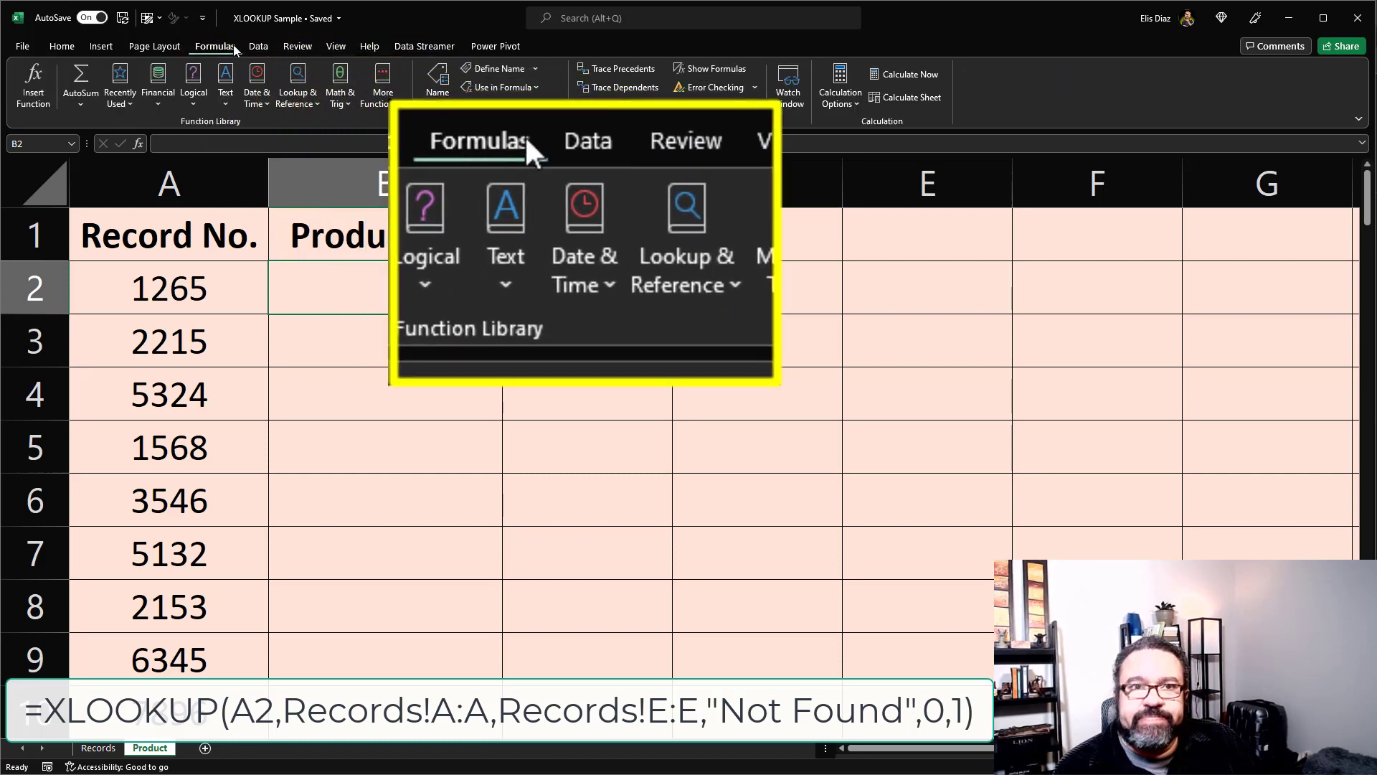
left_click(298, 99)
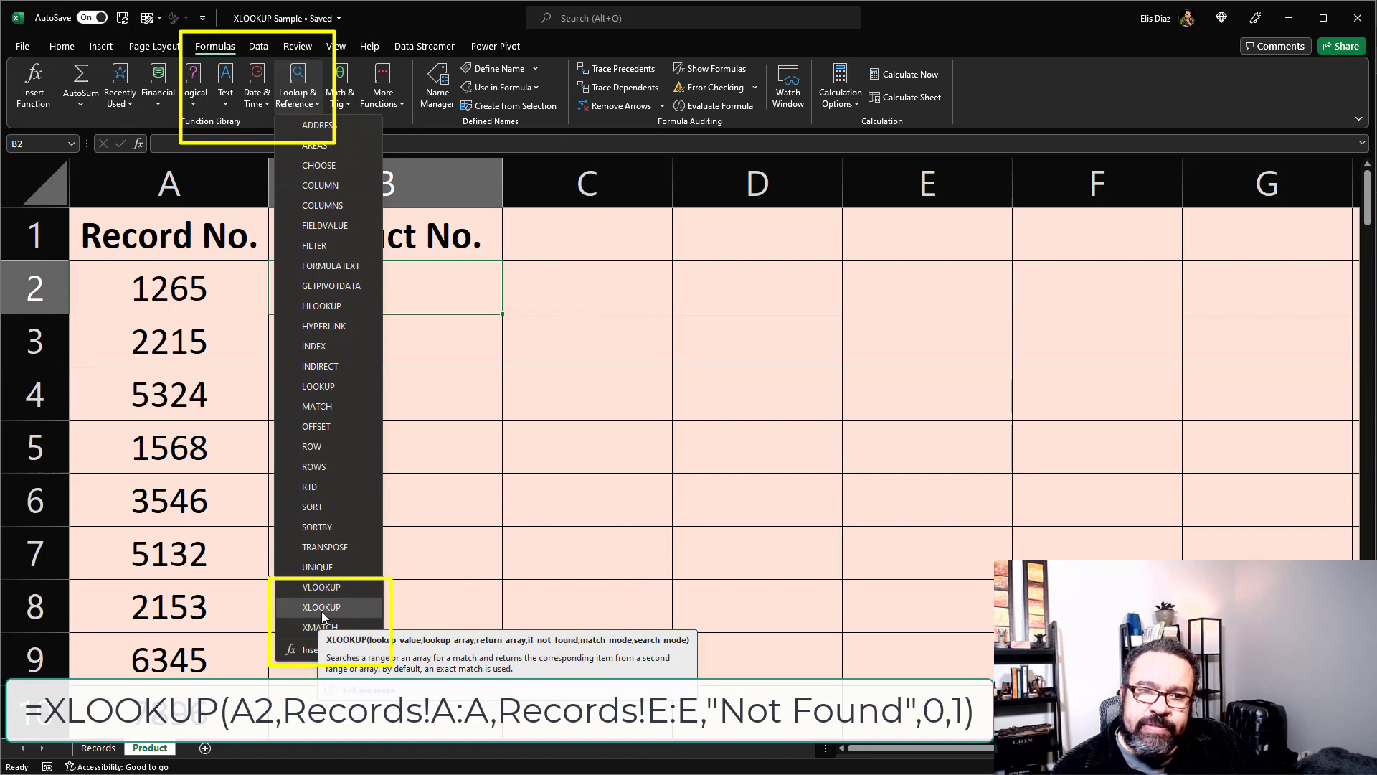
- Insert XLOOKUP into B2 and set its lookup value to A2
left_click(322, 608)
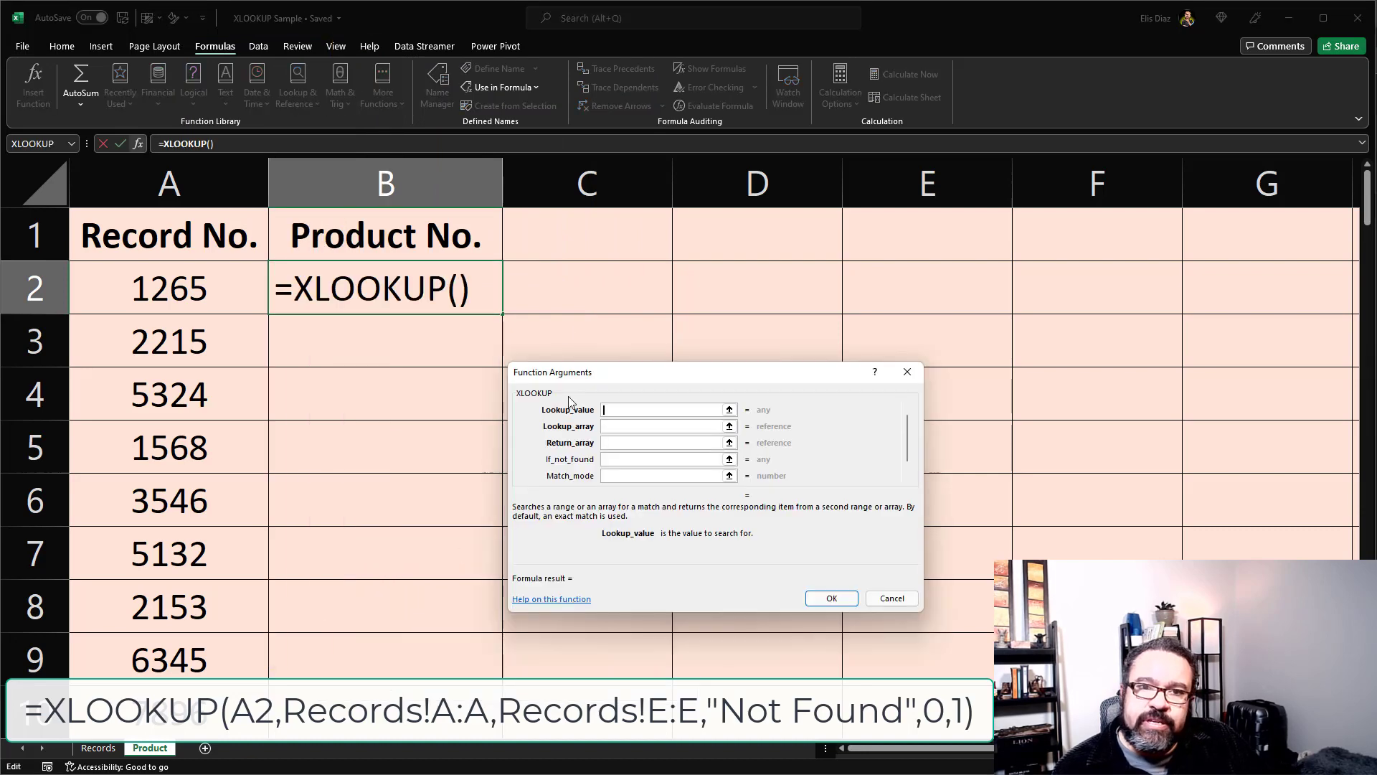
left_click_drag(582, 382, 532, 395)
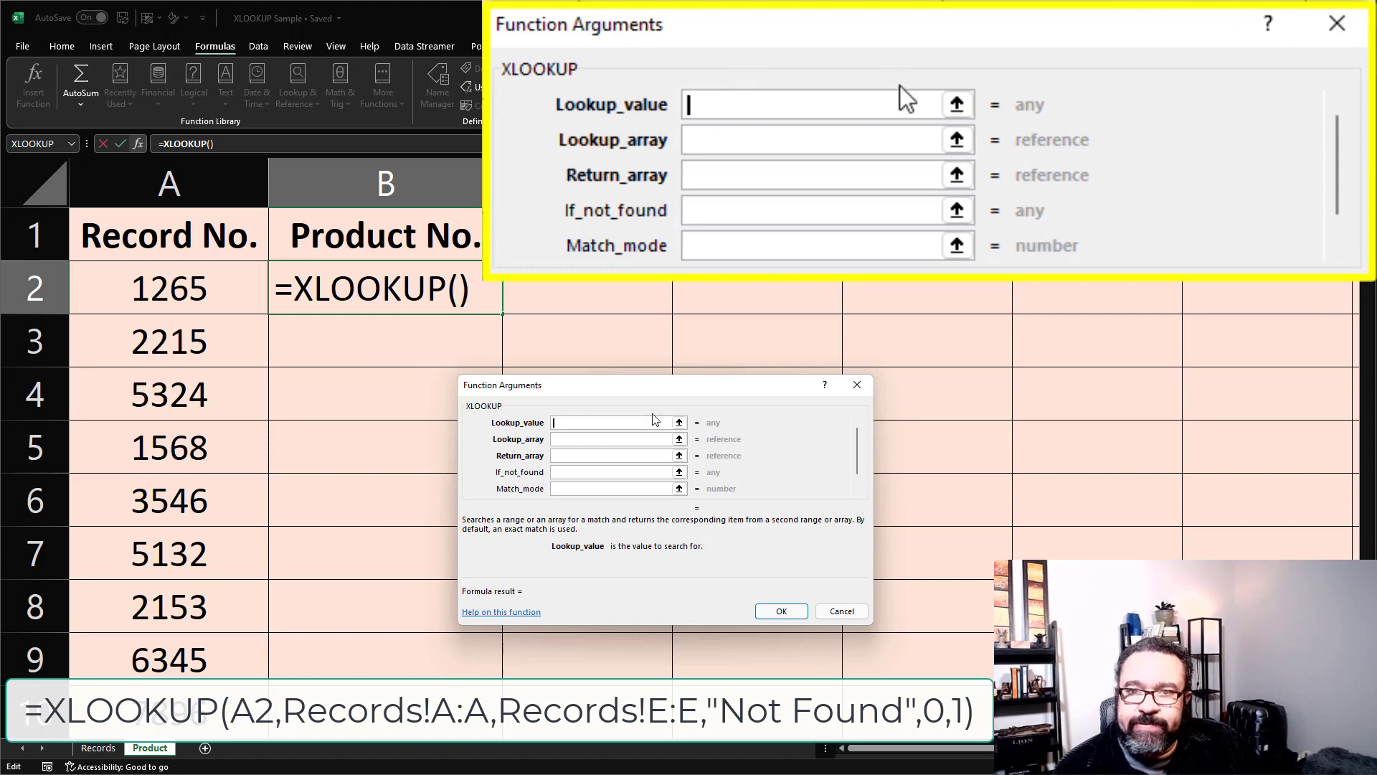
left_click(679, 423)
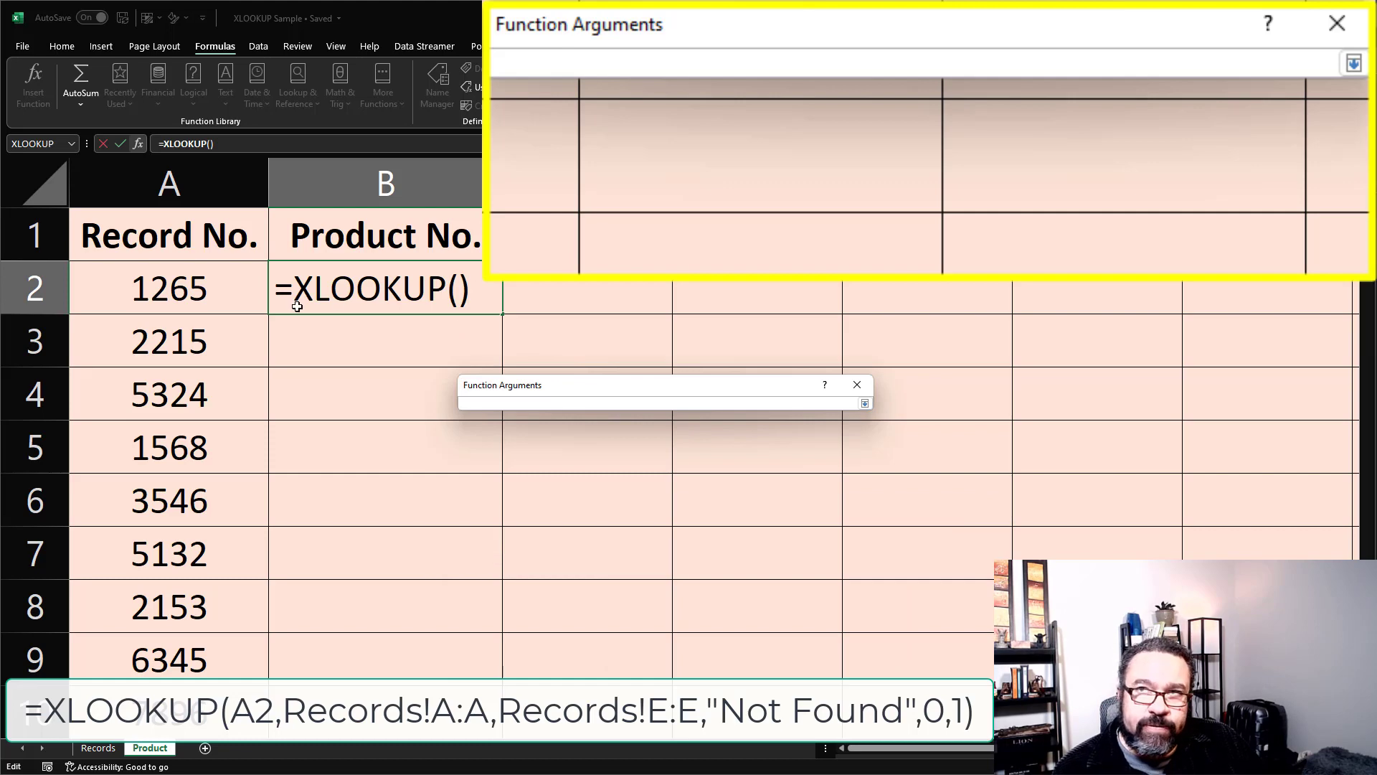
left_click(157, 283)
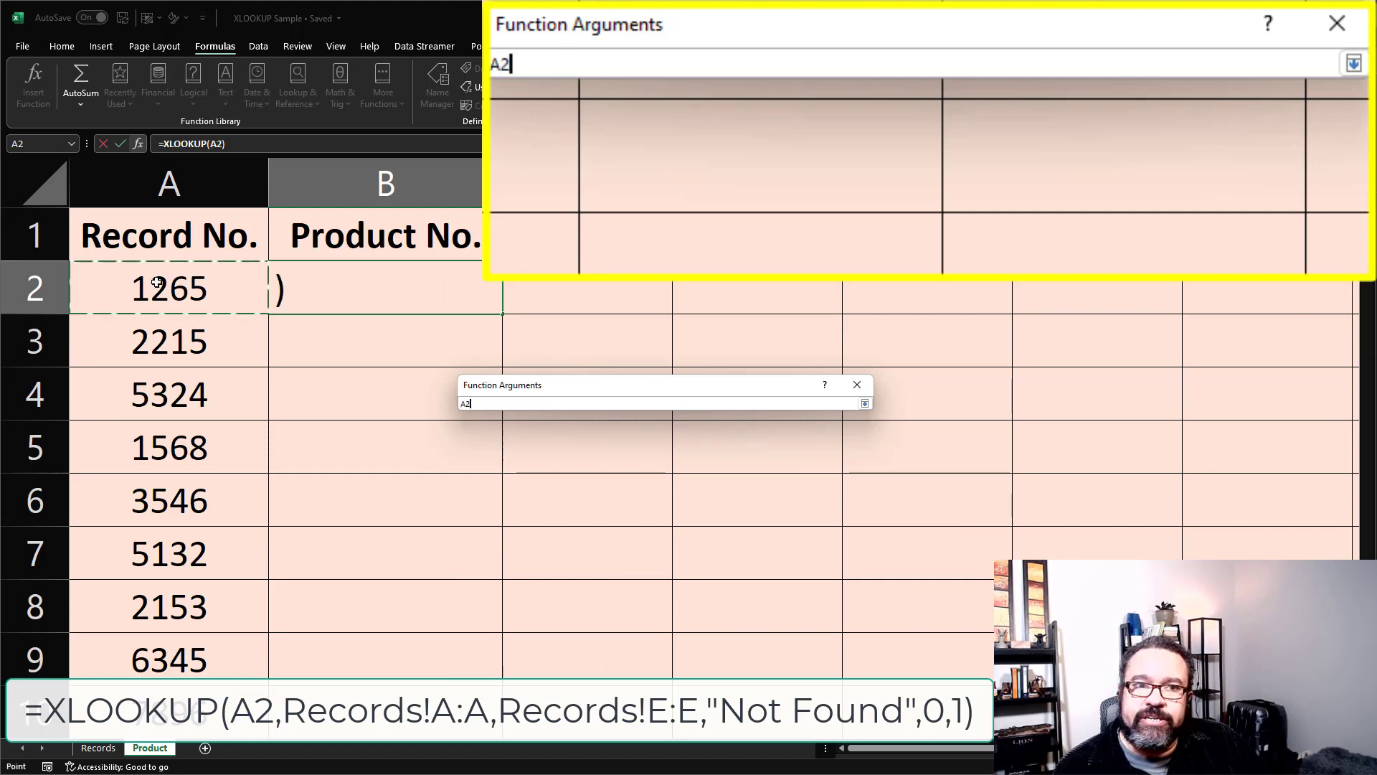
left_click(865, 403)
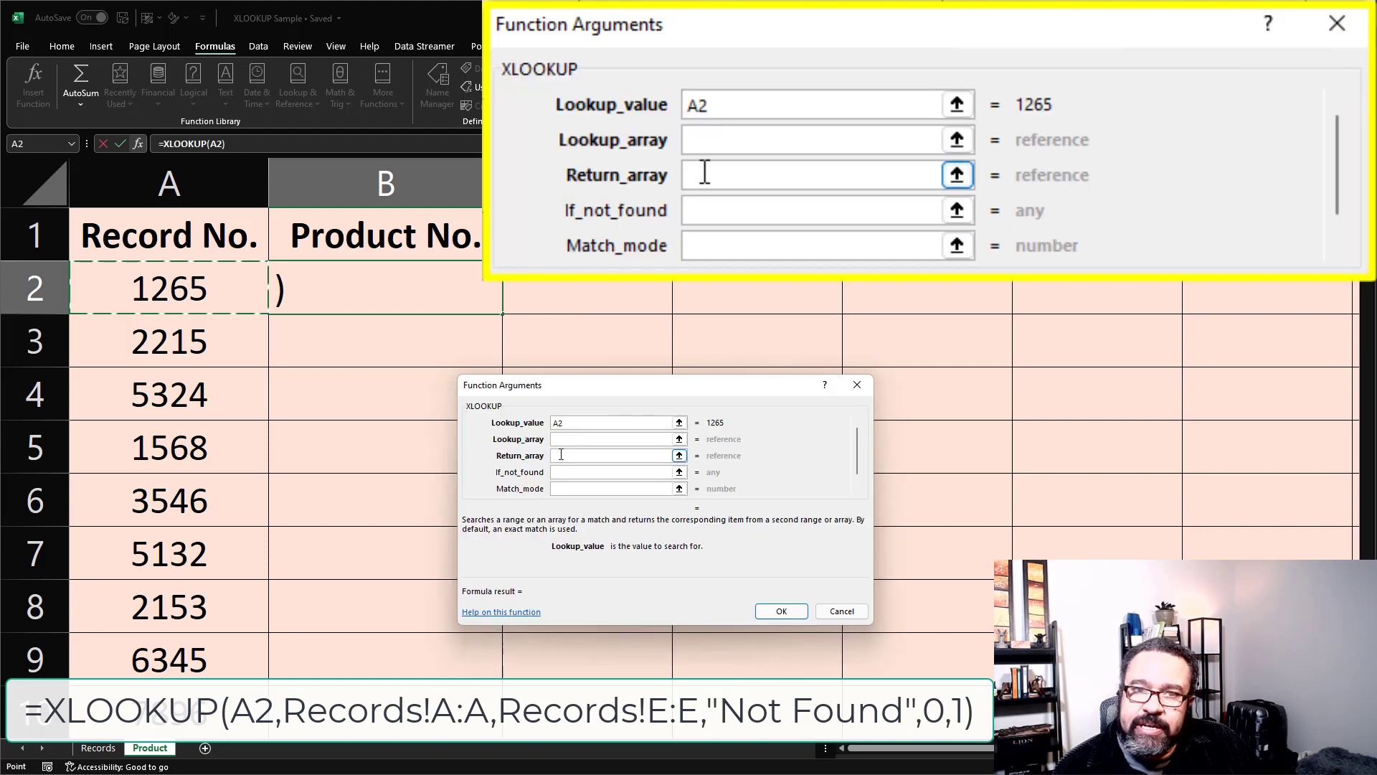
- Set the lookup array to Records!A:A and the return array to Records!E:E
left_click(679, 440)
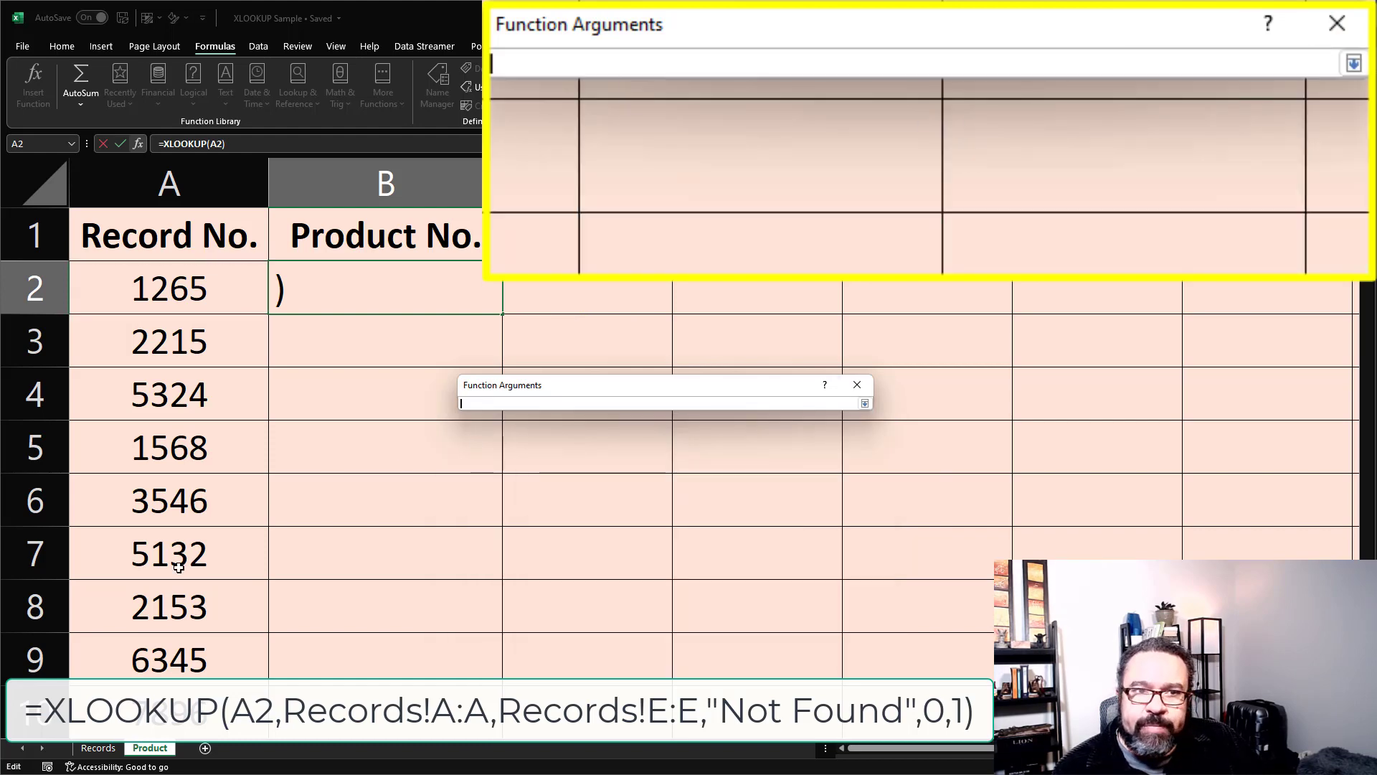
left_click(98, 748)
left_click(167, 178)
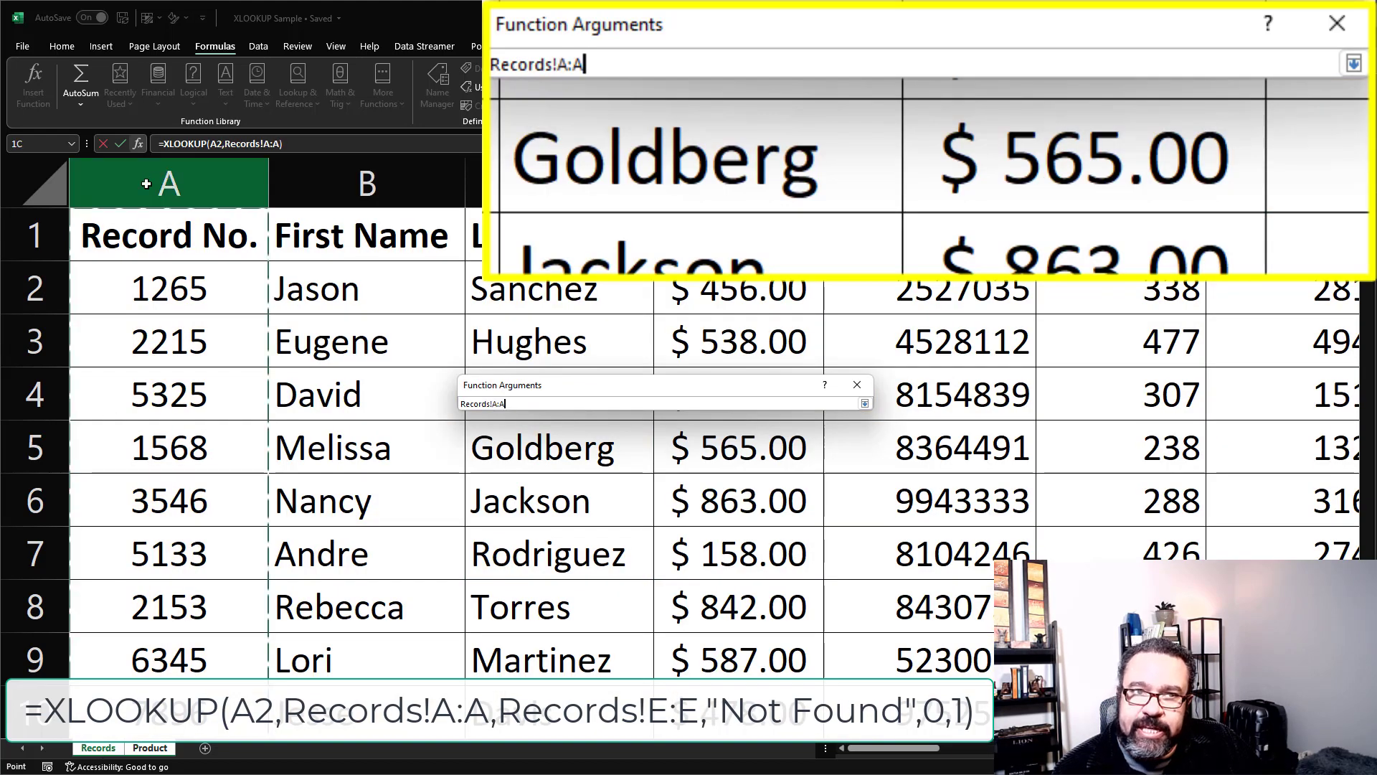
left_click(867, 402)
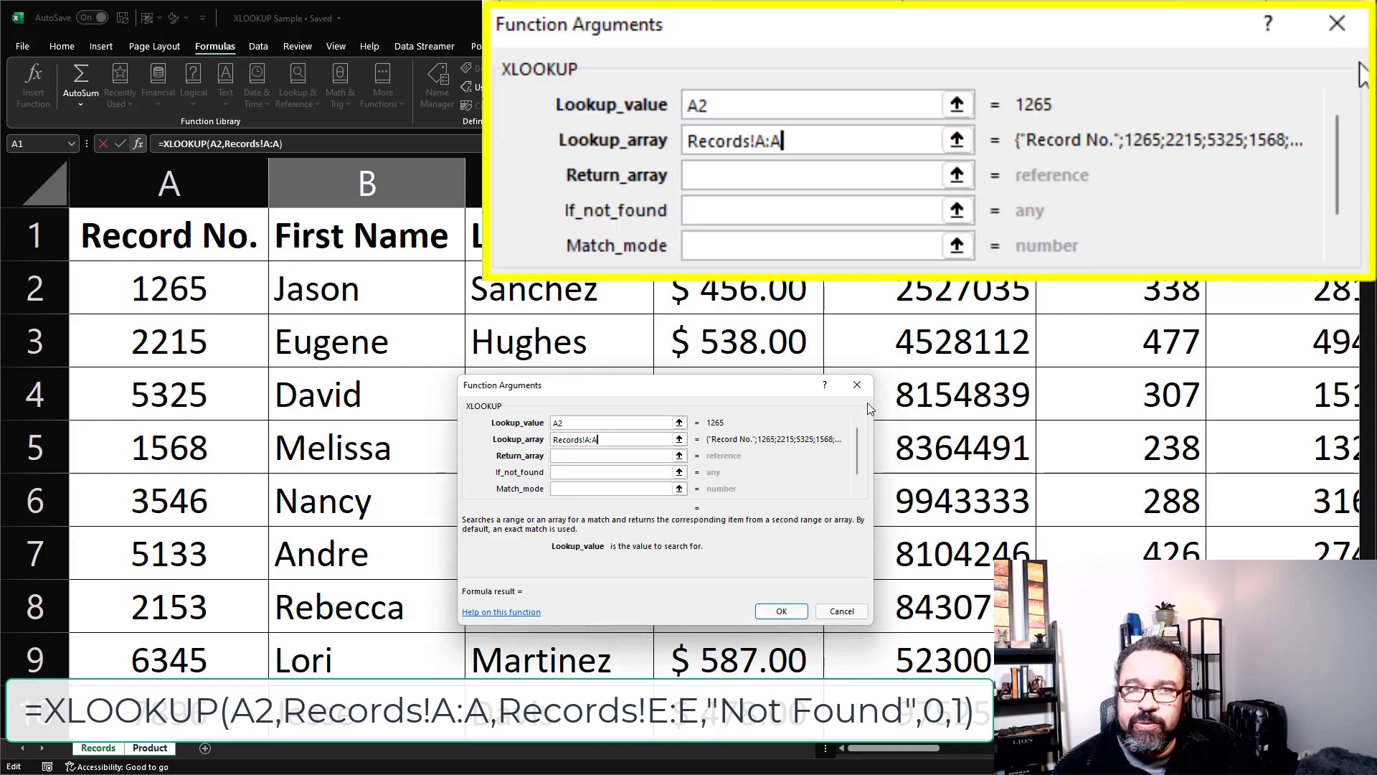
left_click(679, 456)
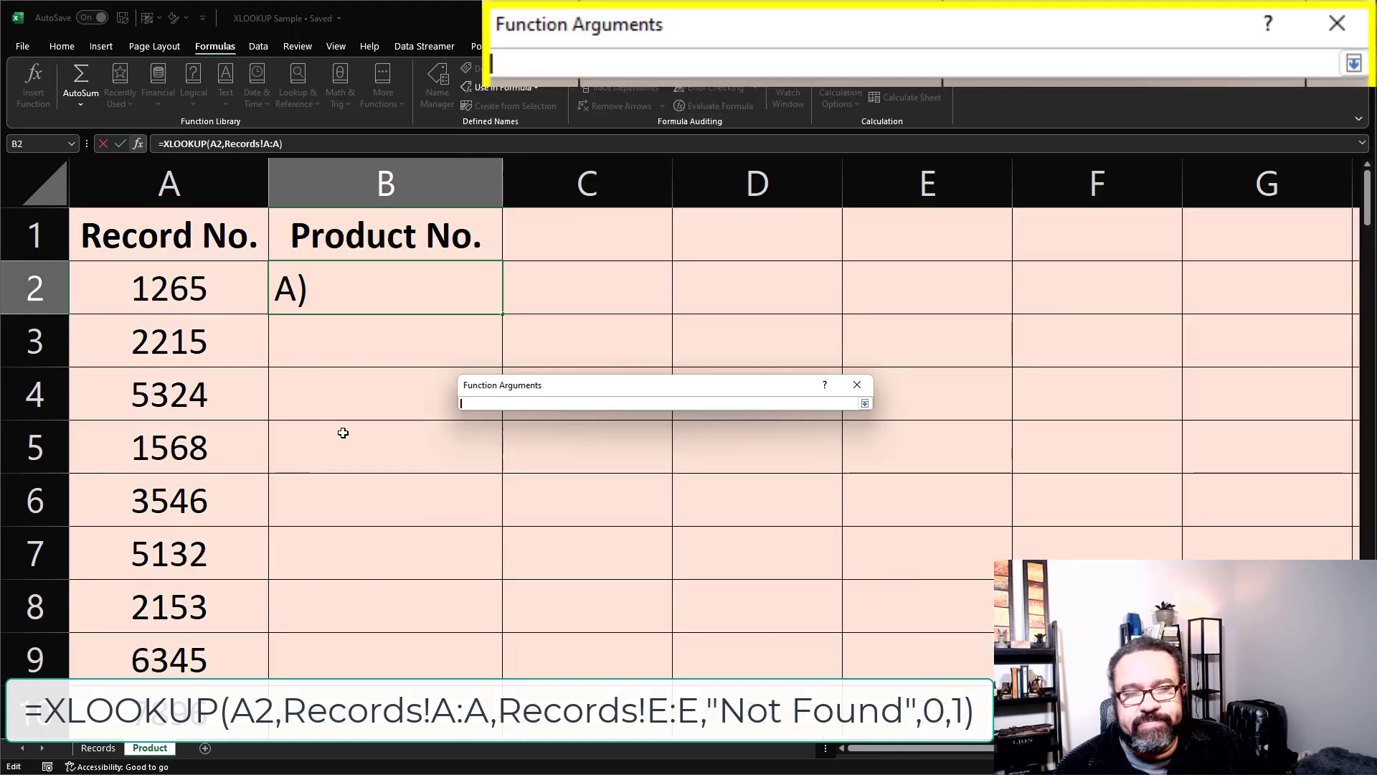
left_click(99, 747)
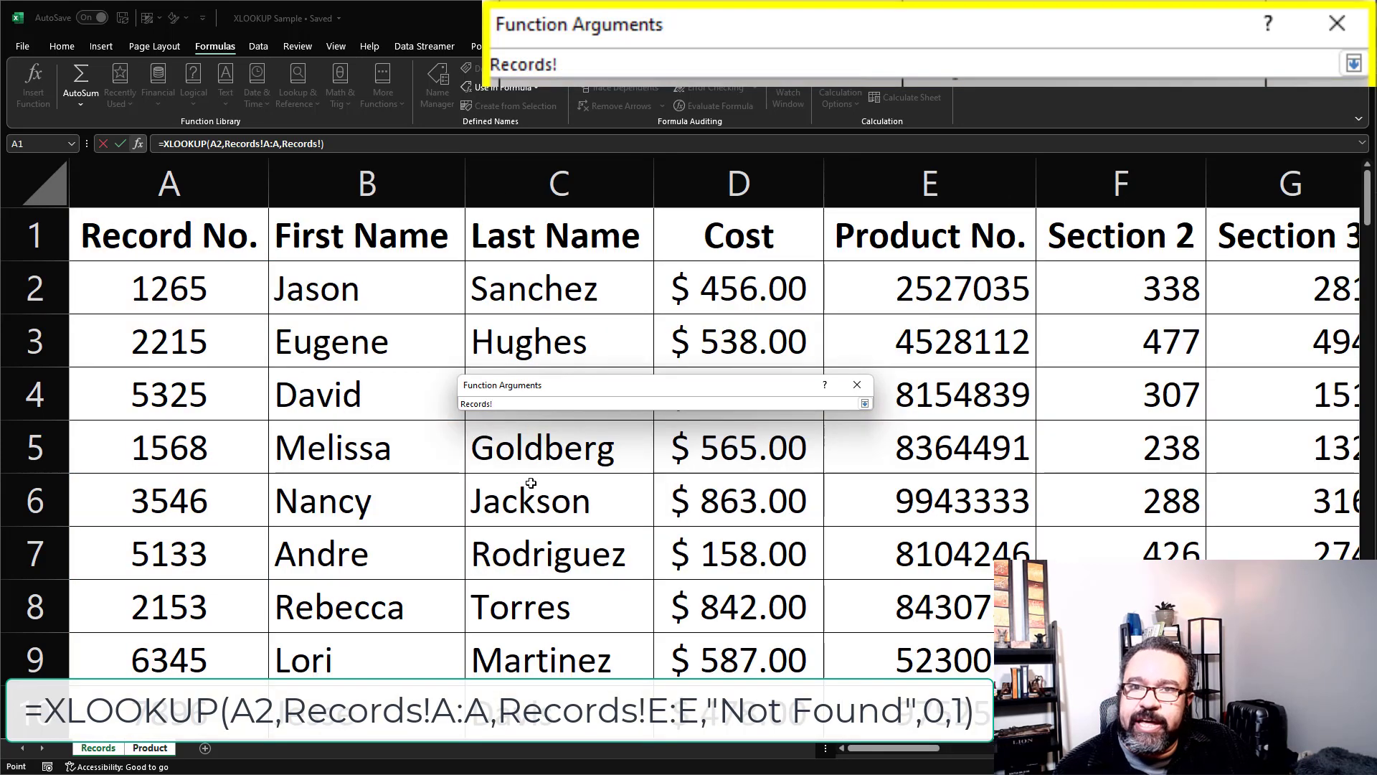
left_click(899, 167)
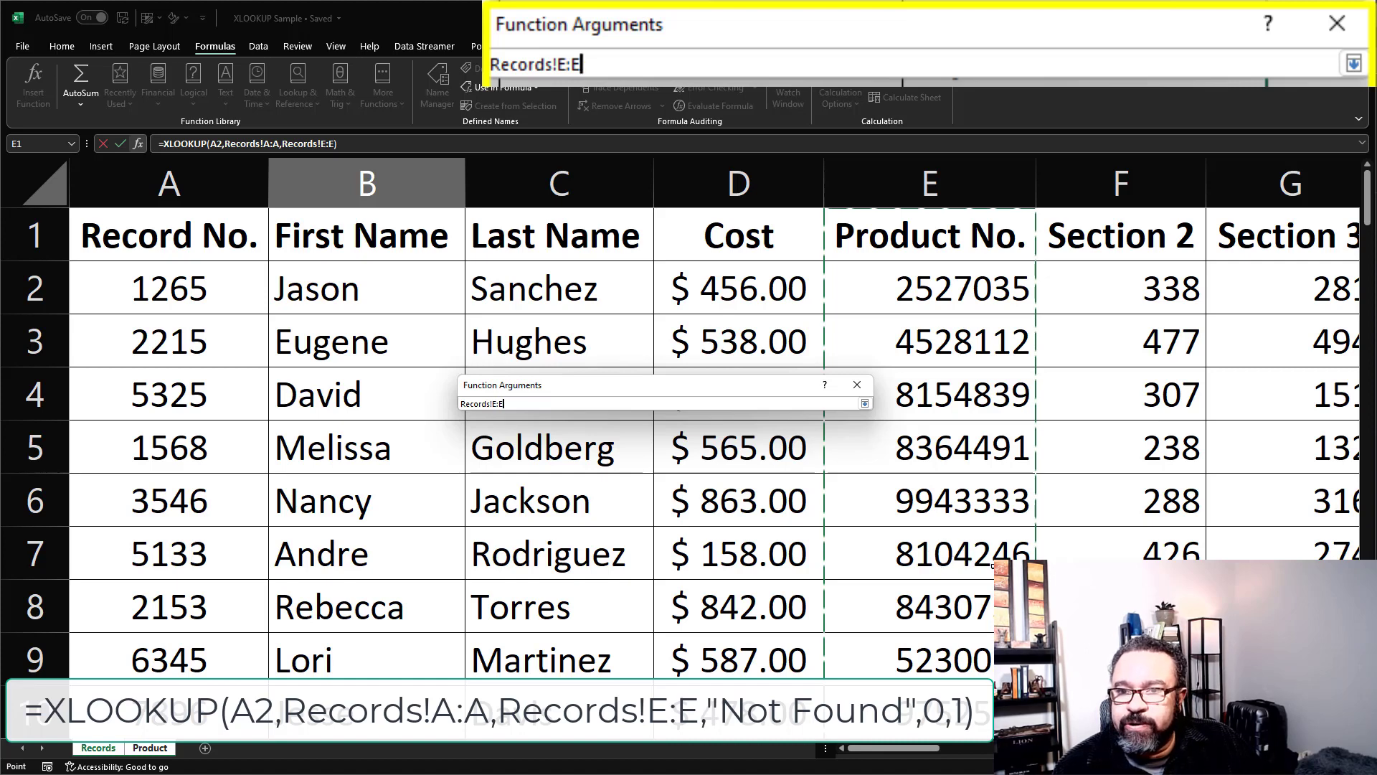
- Enter "Not Found" as If_not_found and 0 as Match_mode, previewing 2527035
left_click(865, 404)
left_click(583, 478)
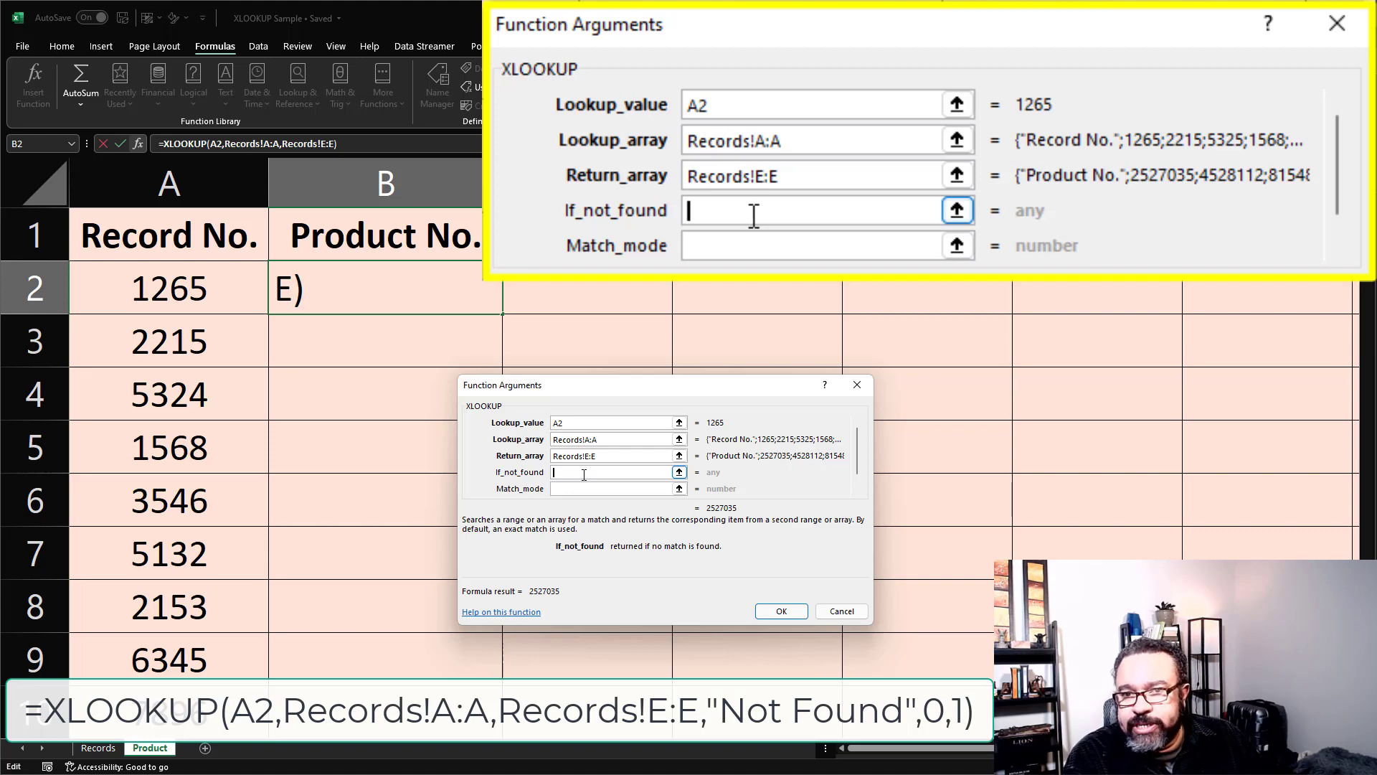
type("\"")
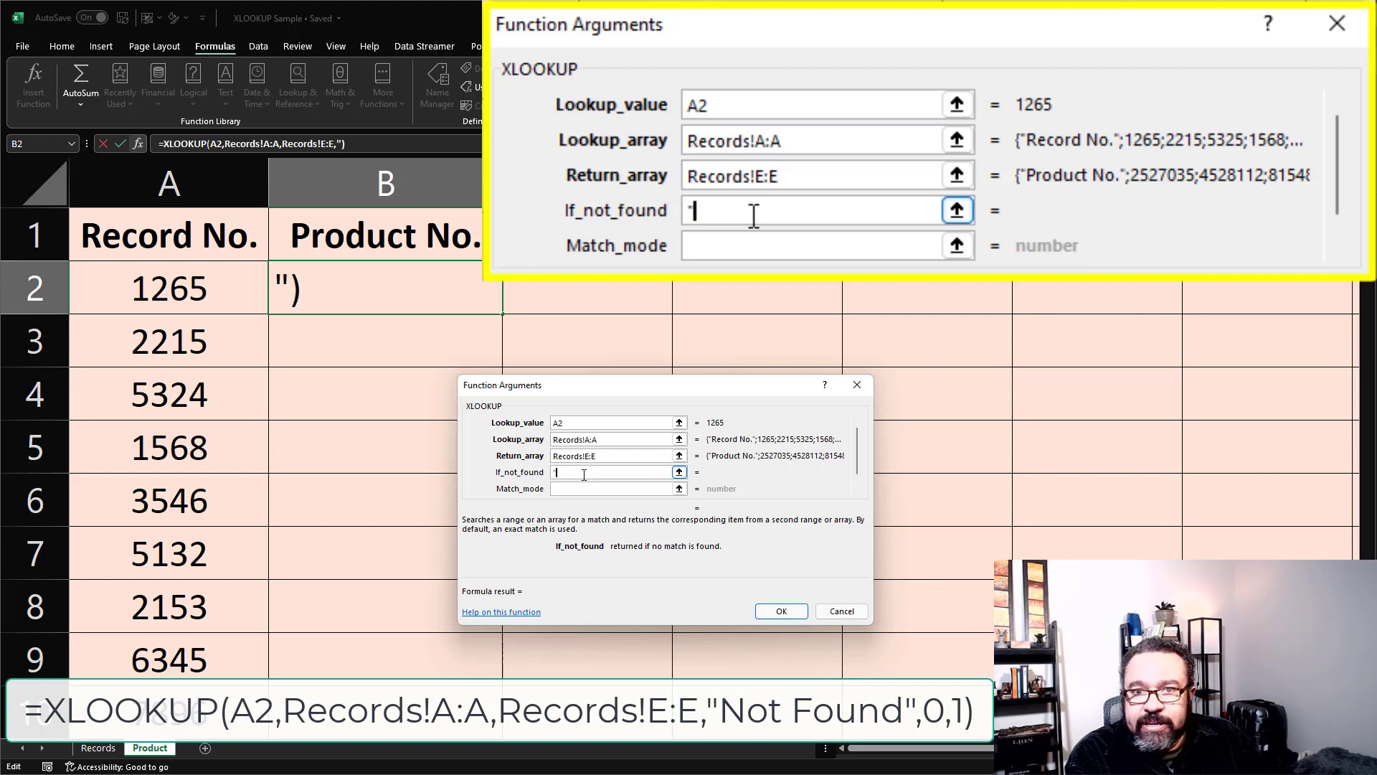
type("Not Found\"")
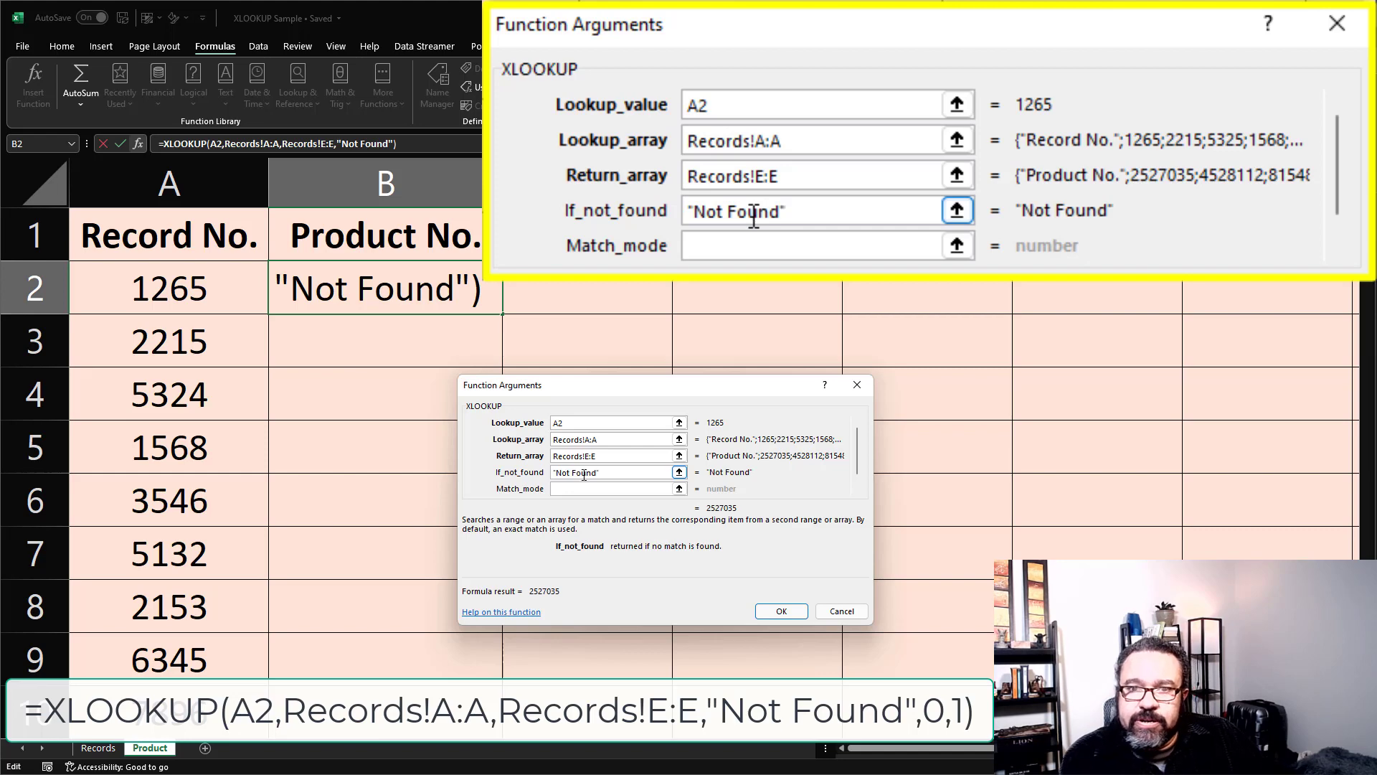
left_click(601, 485)
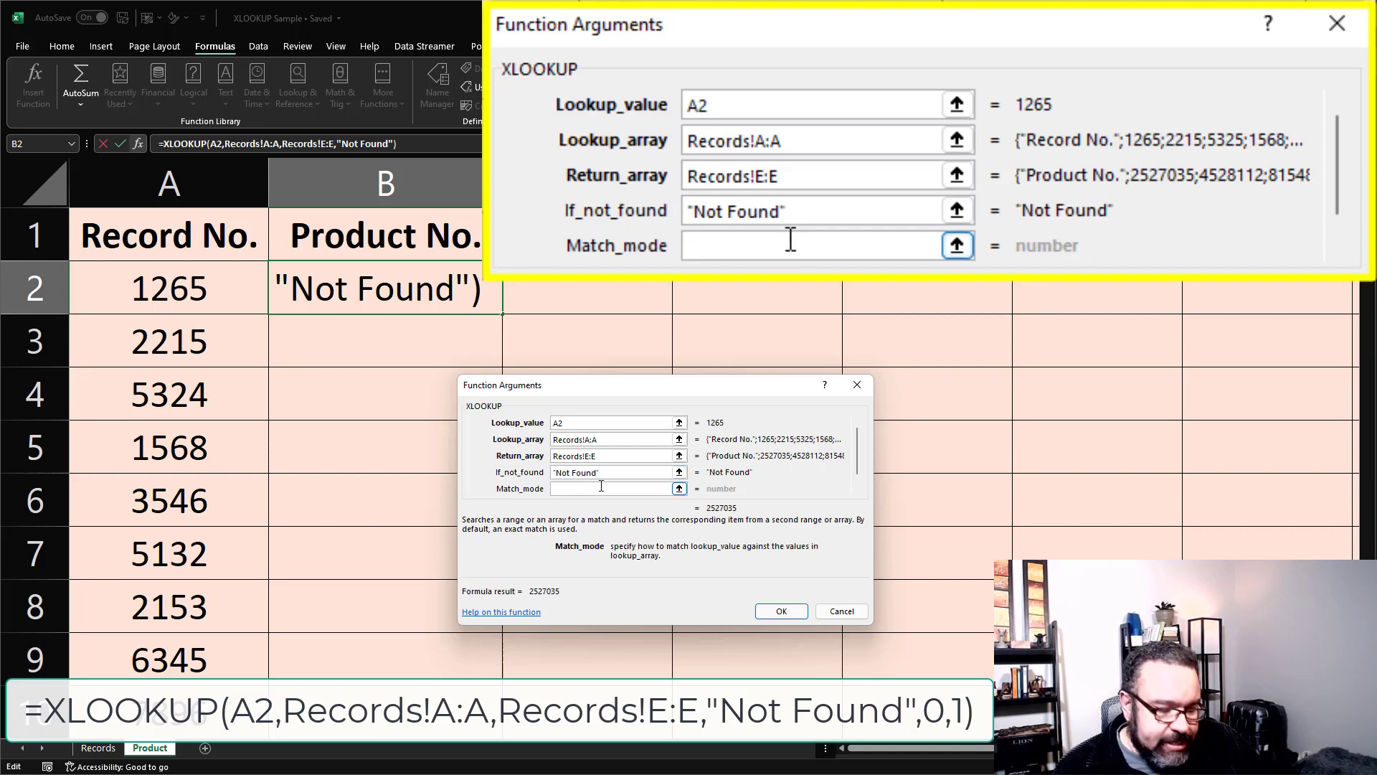
type("0")
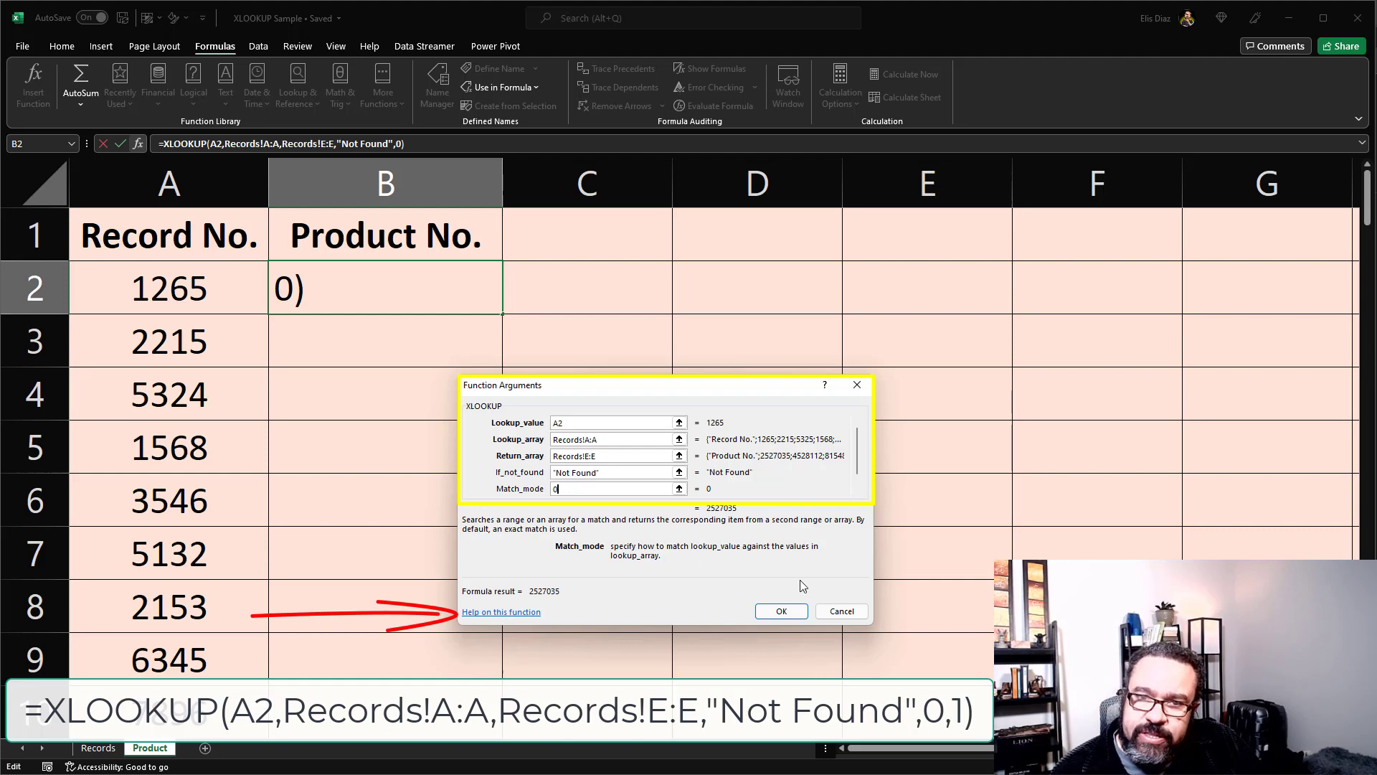
- Confirm the rebuilt XLOOKUP and fill it from B2 down to B9
left_click(781, 612)
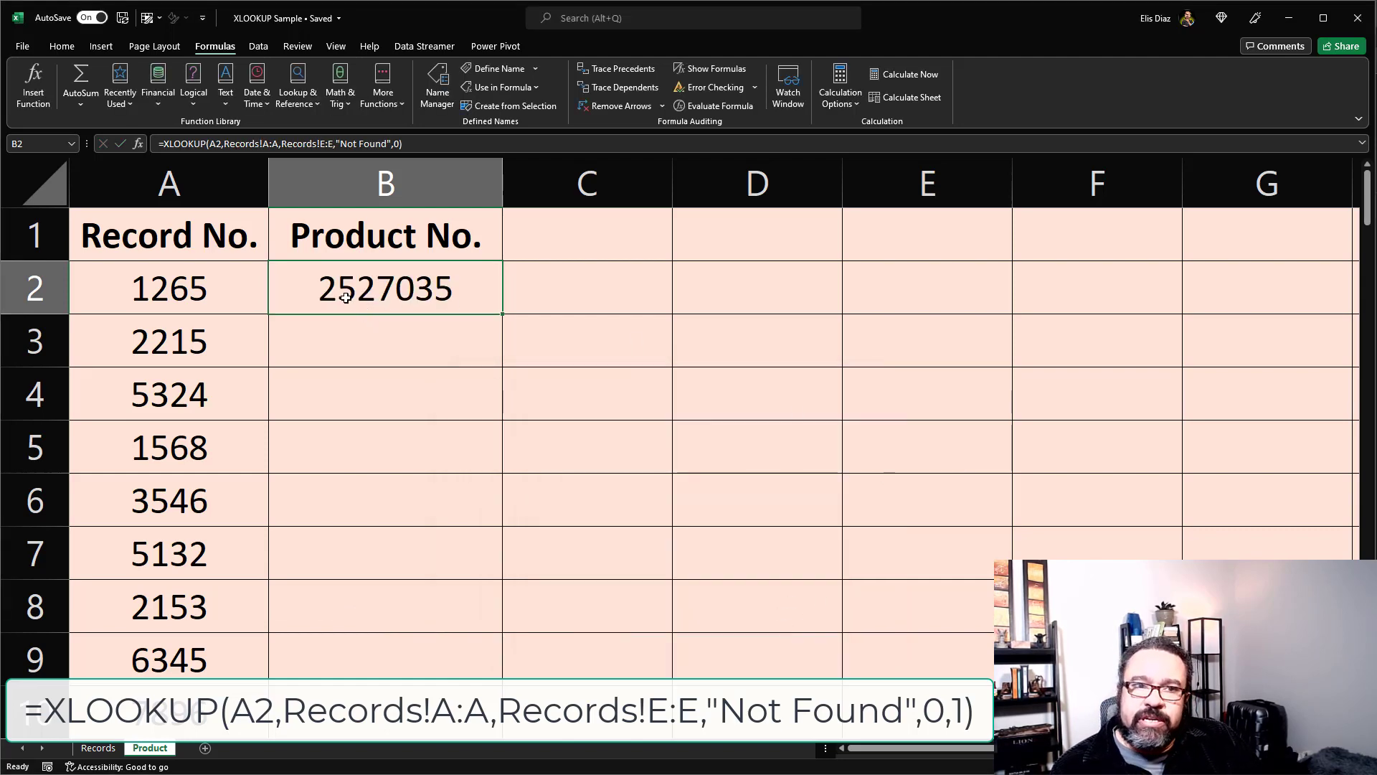
double_click(502, 313)
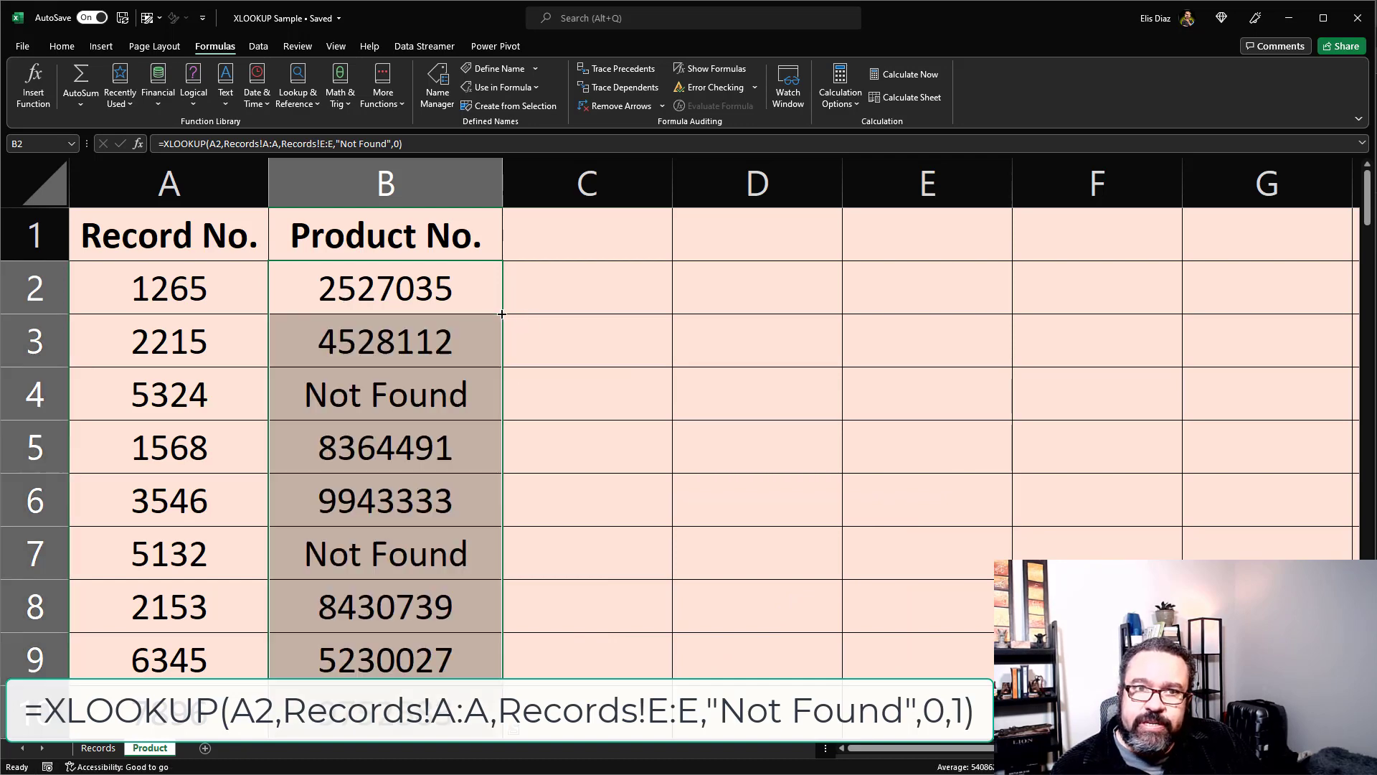
left_click(413, 286)
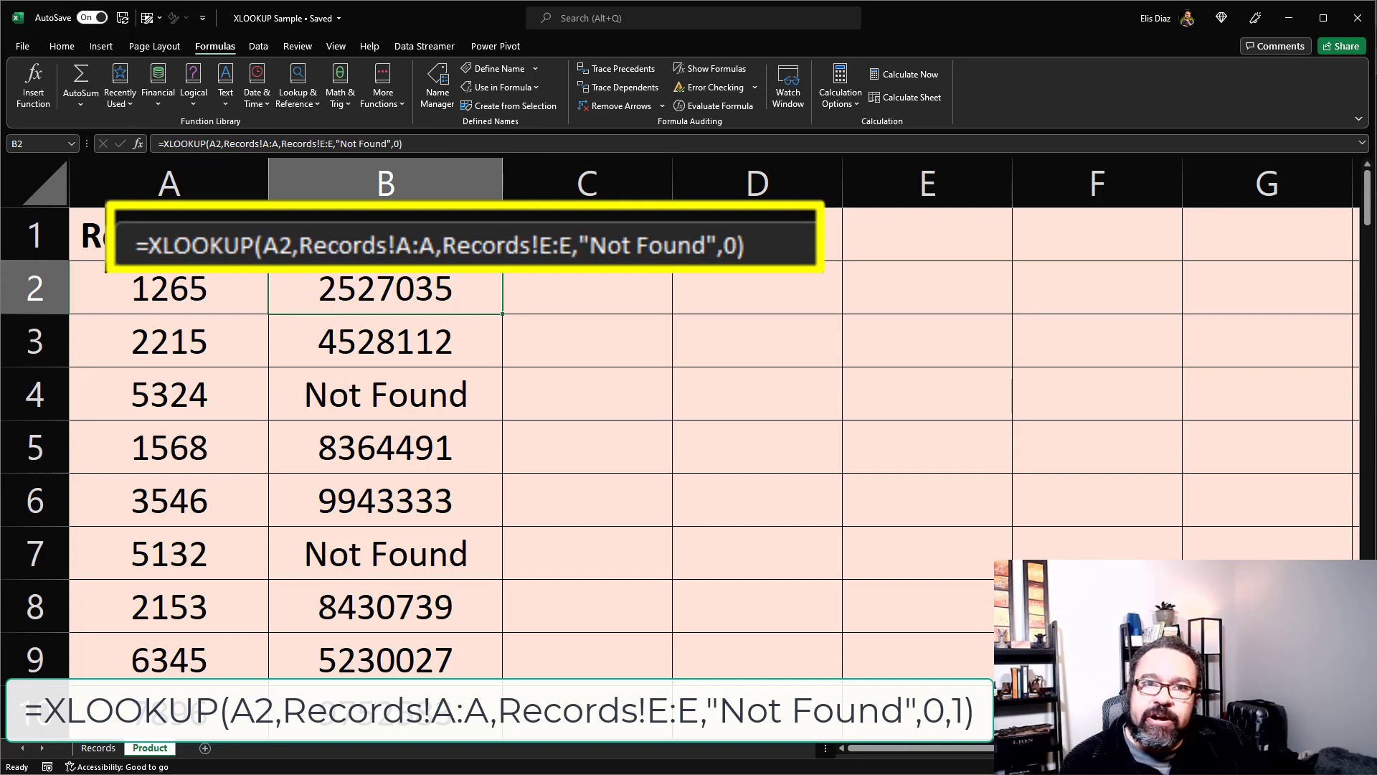
- Append ,1 after the final 0 in B2's XLOOKUP for first-to-last search mode
left_click(397, 144)
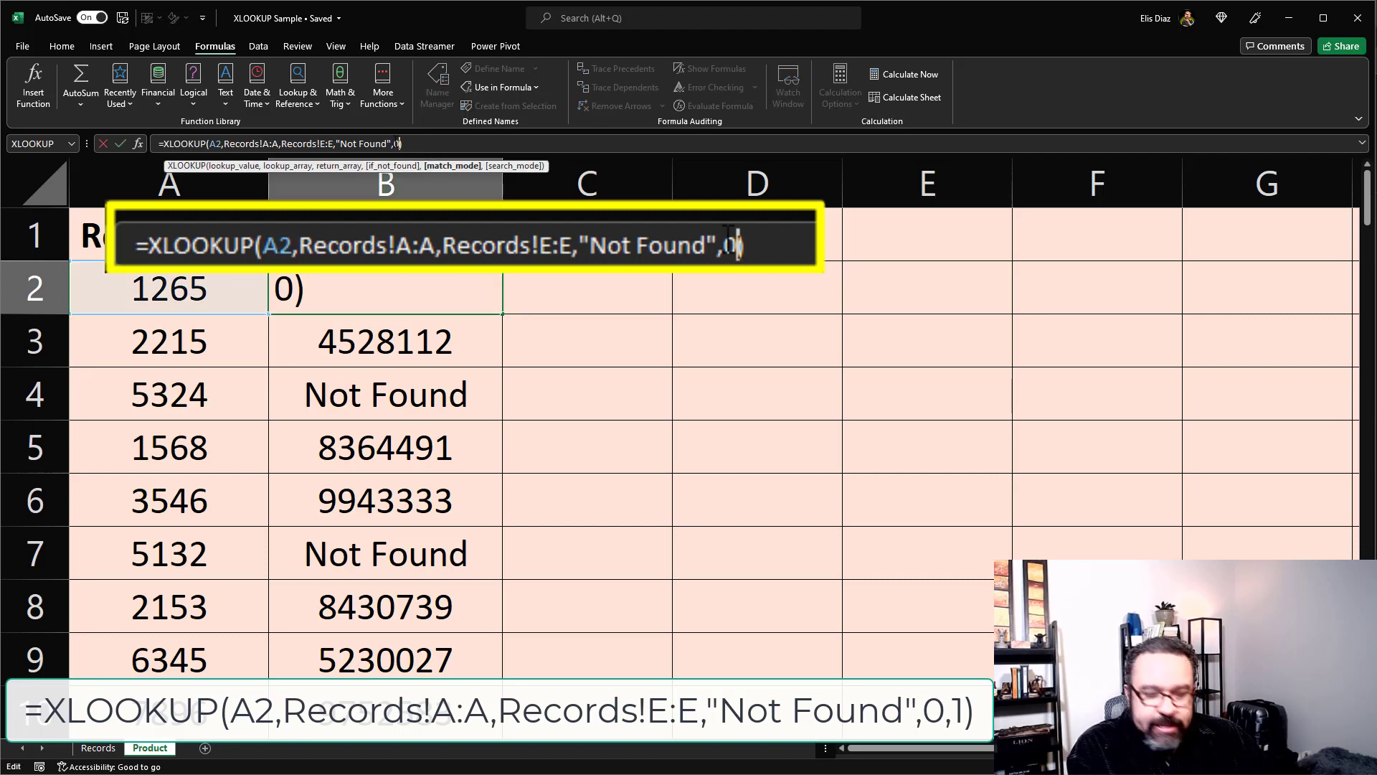
type(",")
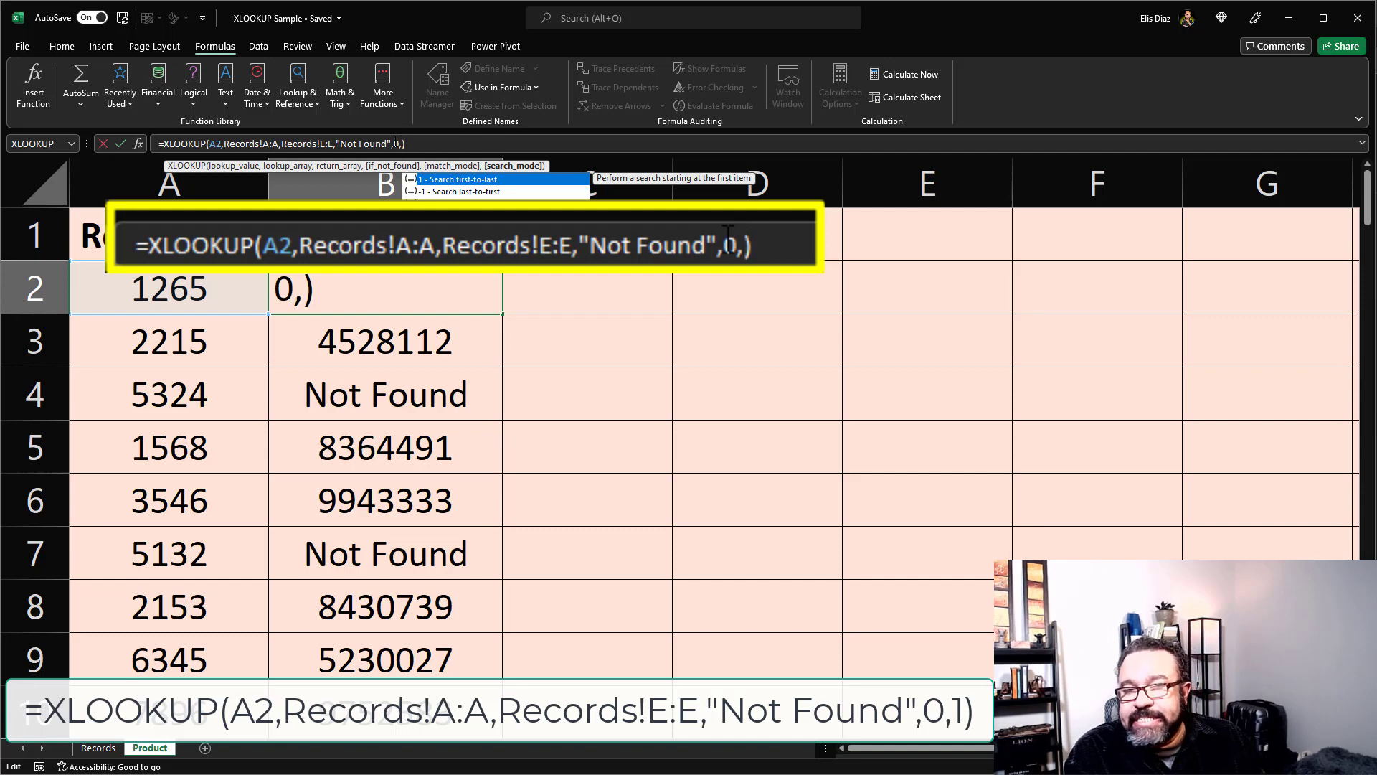
type("1")
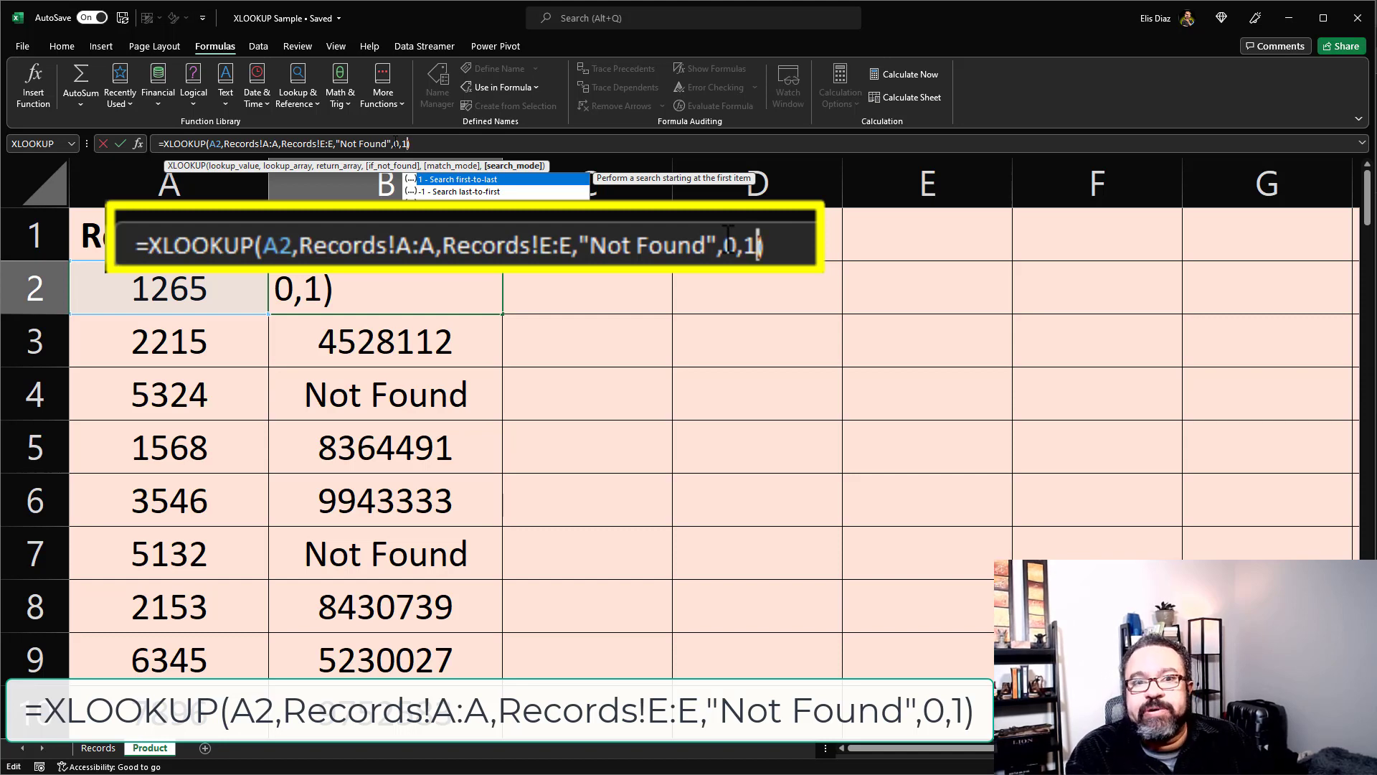
- Enter the edited XLOOKUP formula so B2 shows 2527035 for record 1265
key("Return")
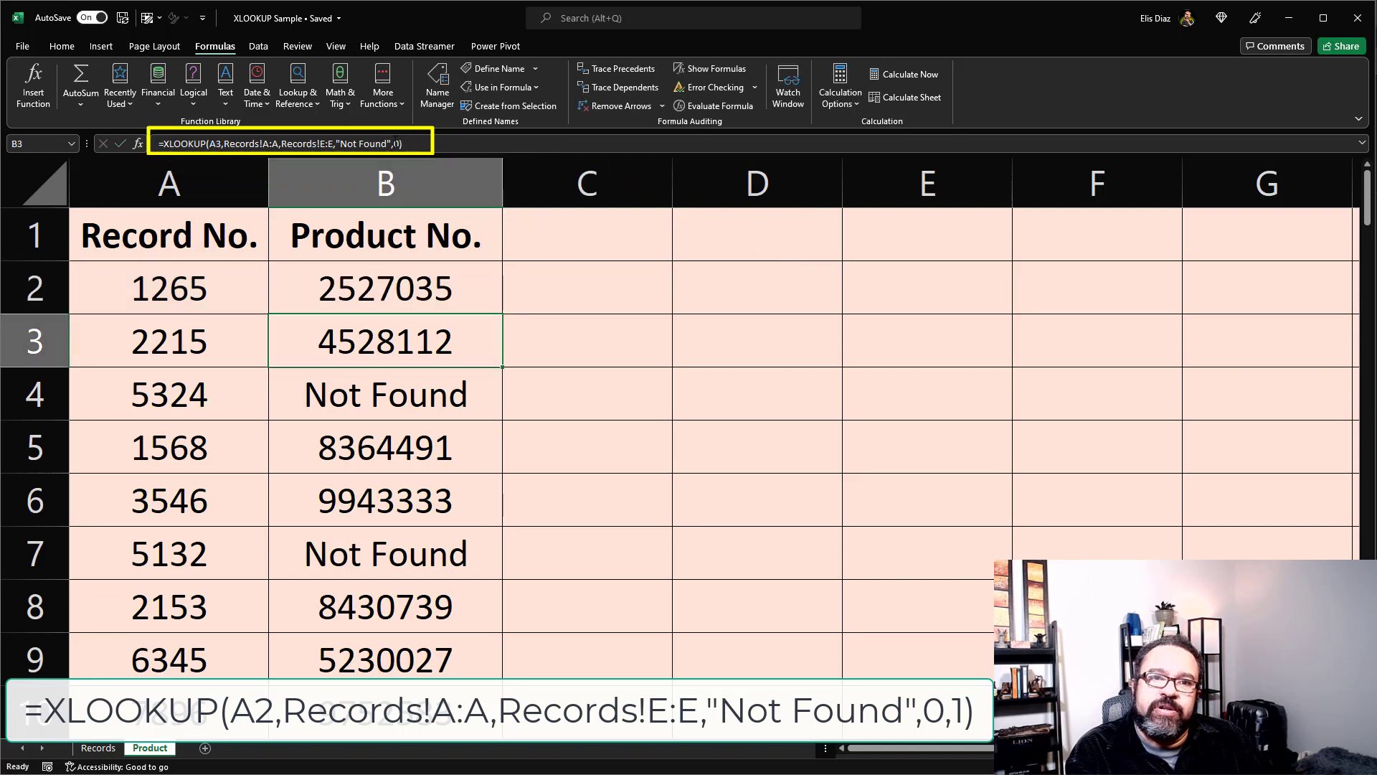